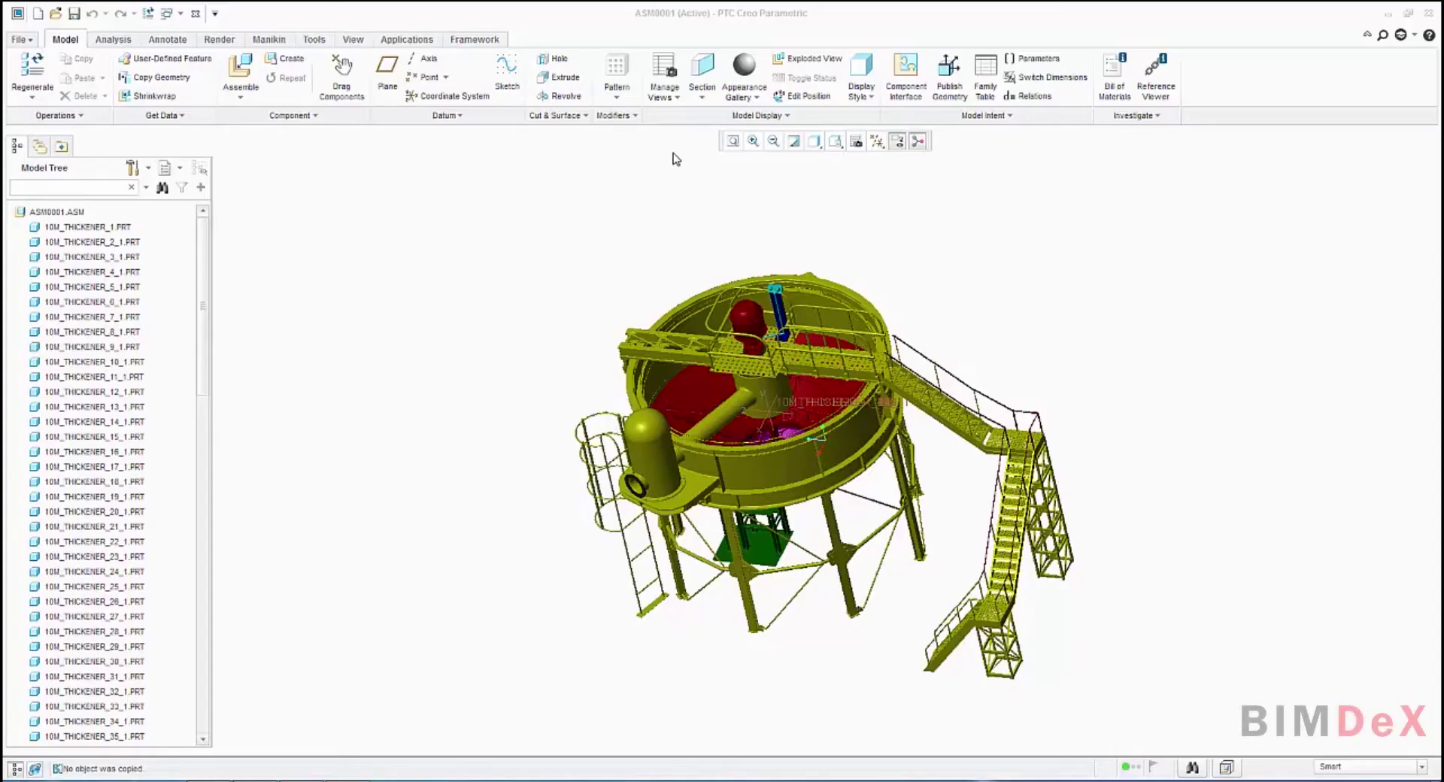
Focus the Creo window showing the ASM0001 thickener assembly and open the File menu.
left_click(626, 22)
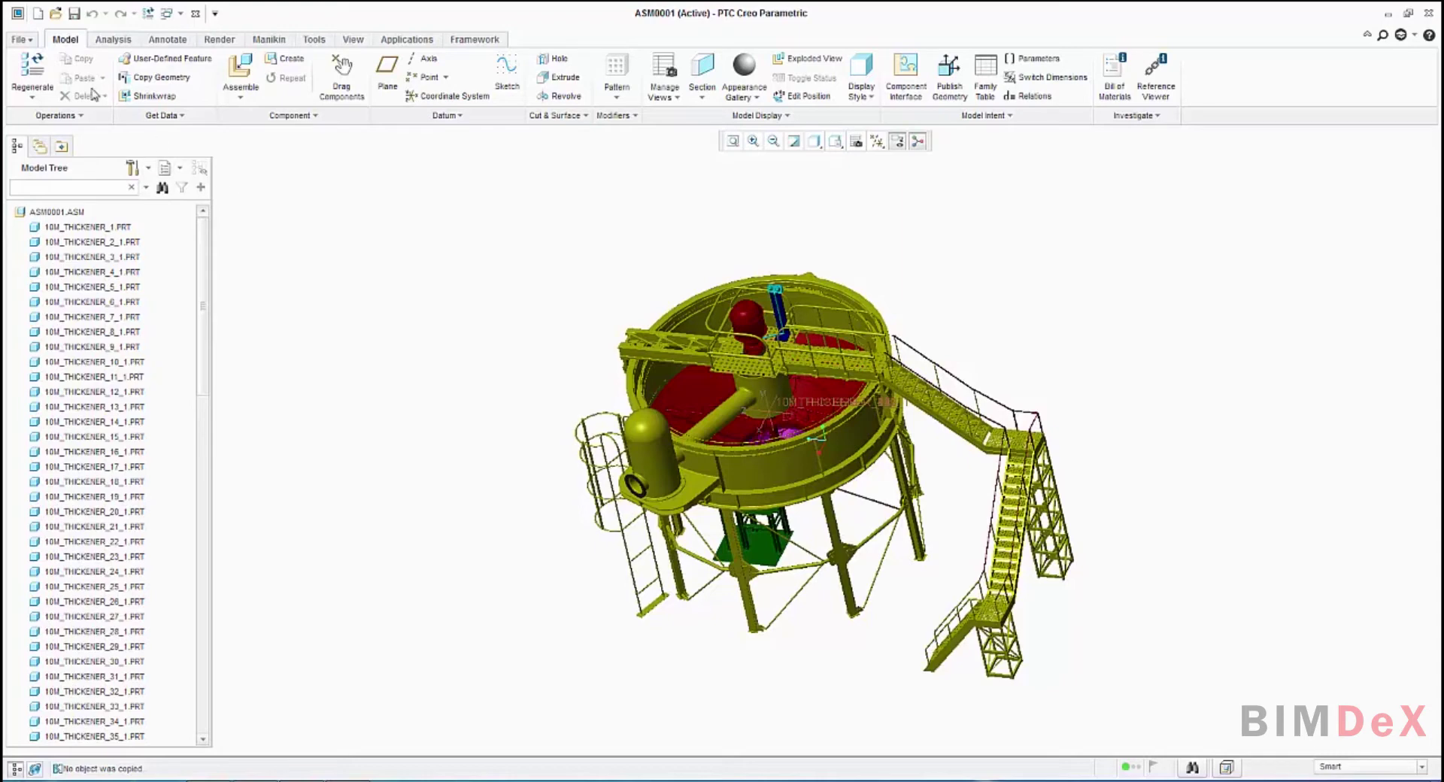
left_click(19, 40)
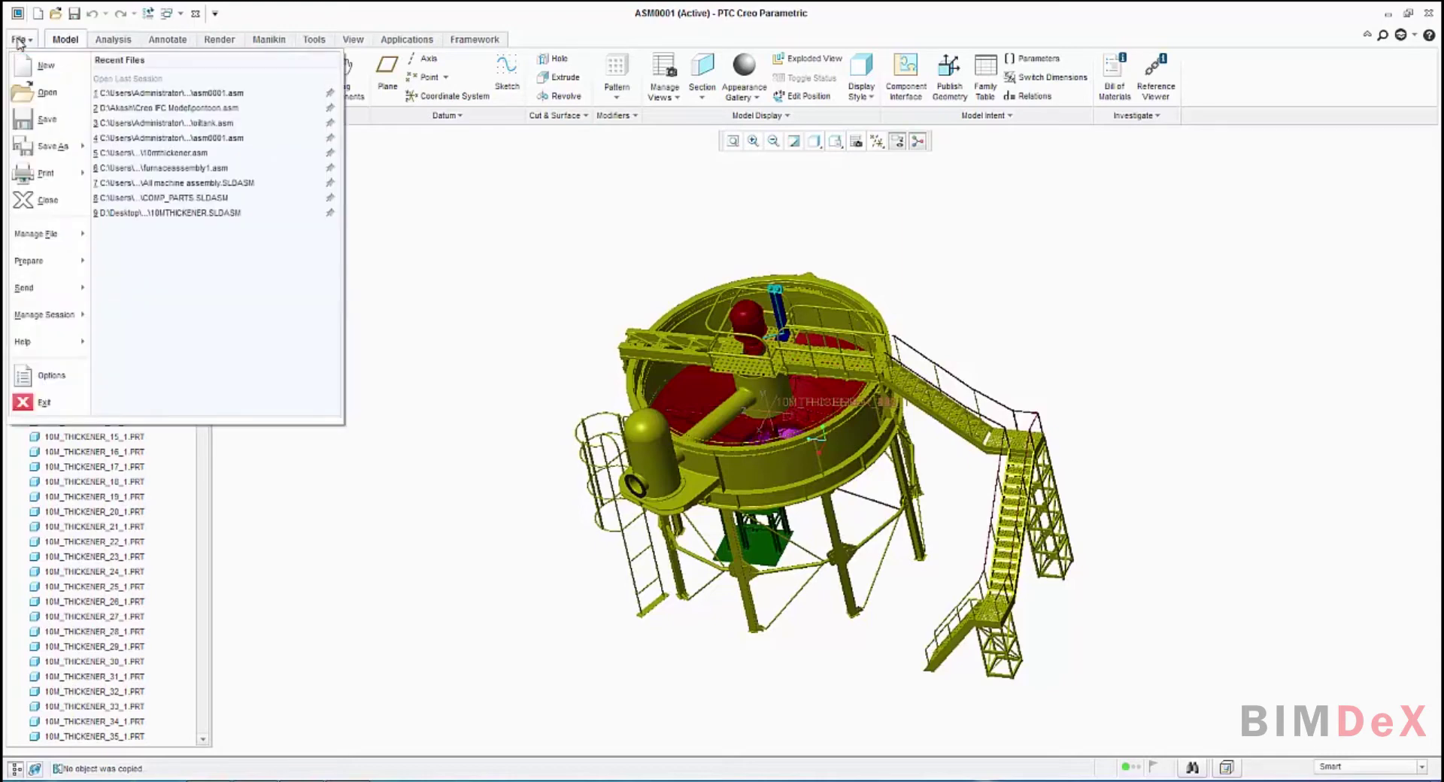
Save a copy named asm0001 as BIMDex (*.bxf) and move the Export To Bxf dialog aside.
left_click(45, 146)
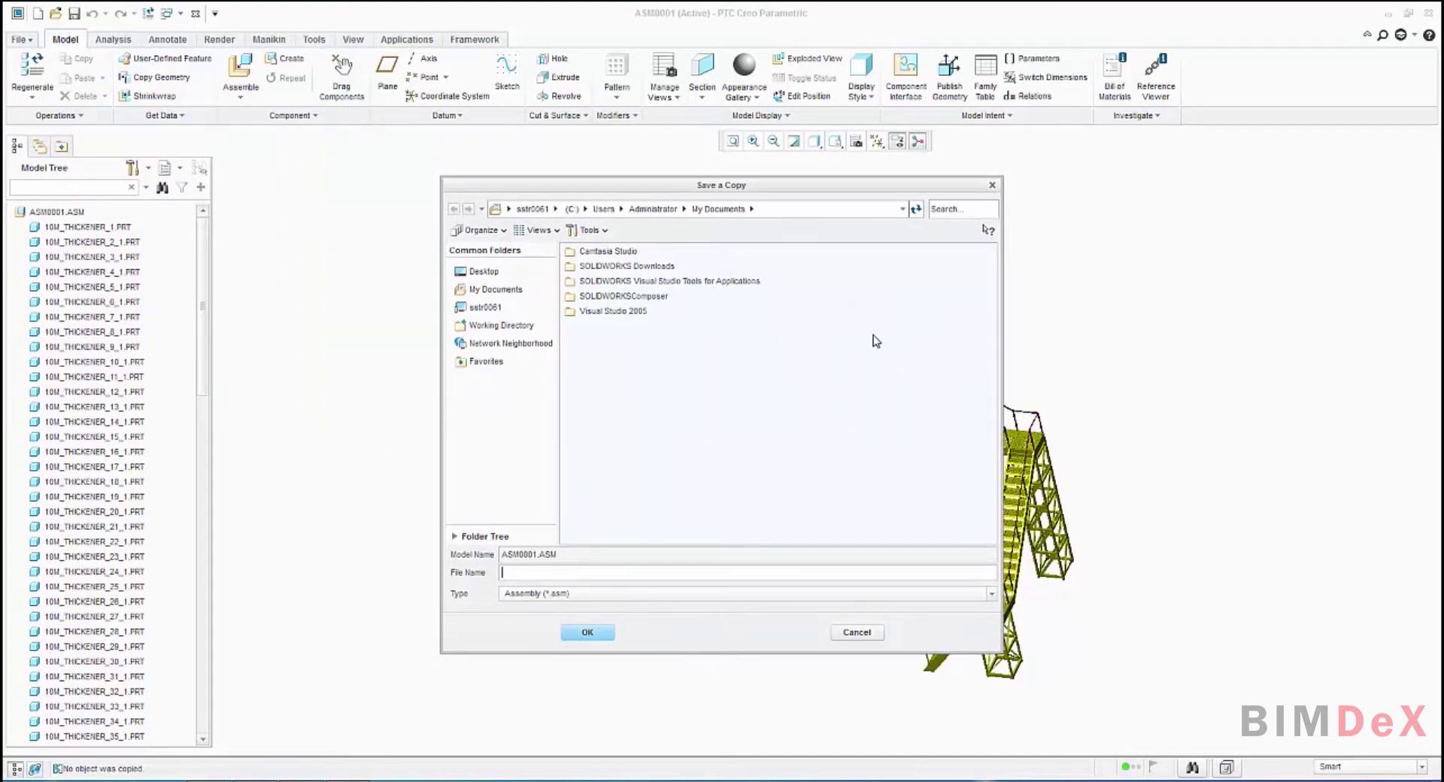
left_click(775, 208)
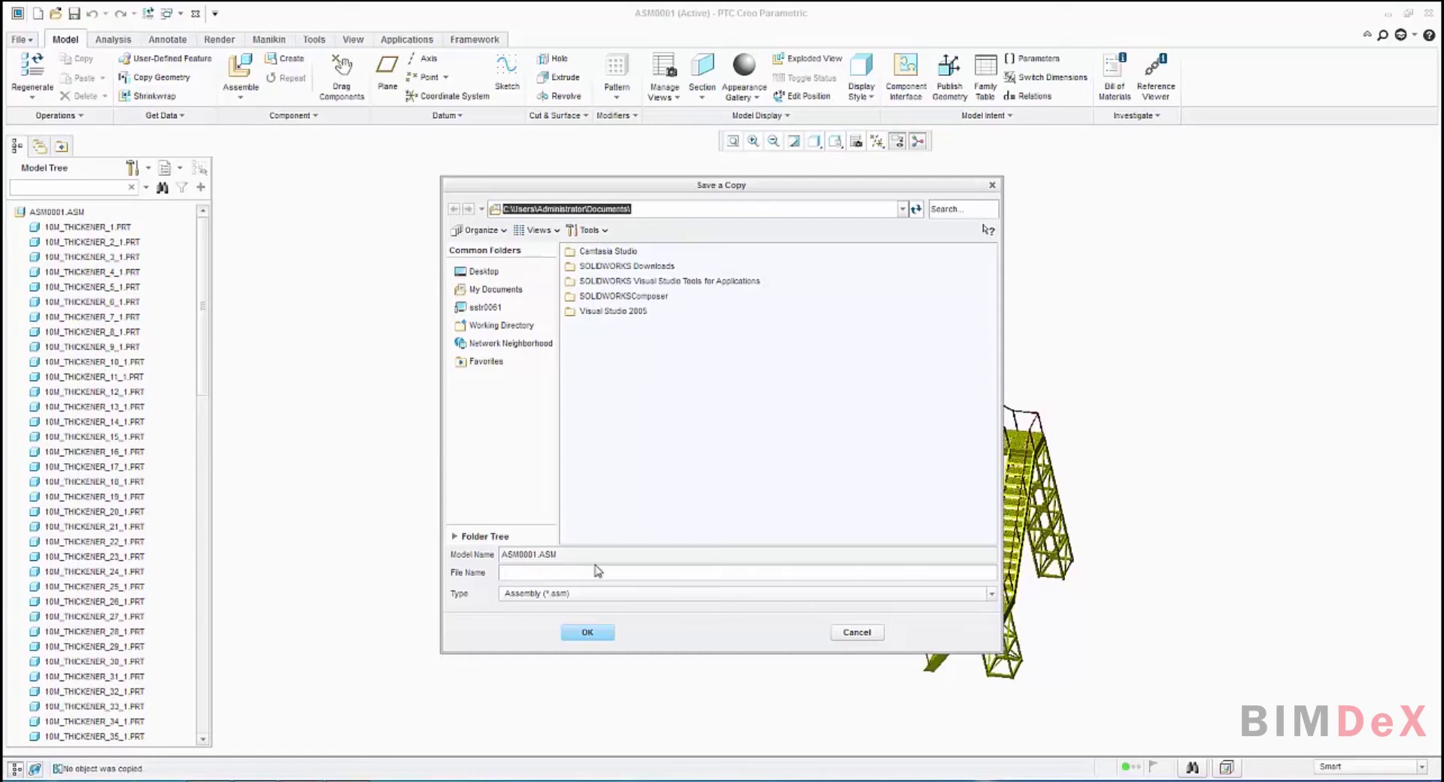
left_click(524, 573)
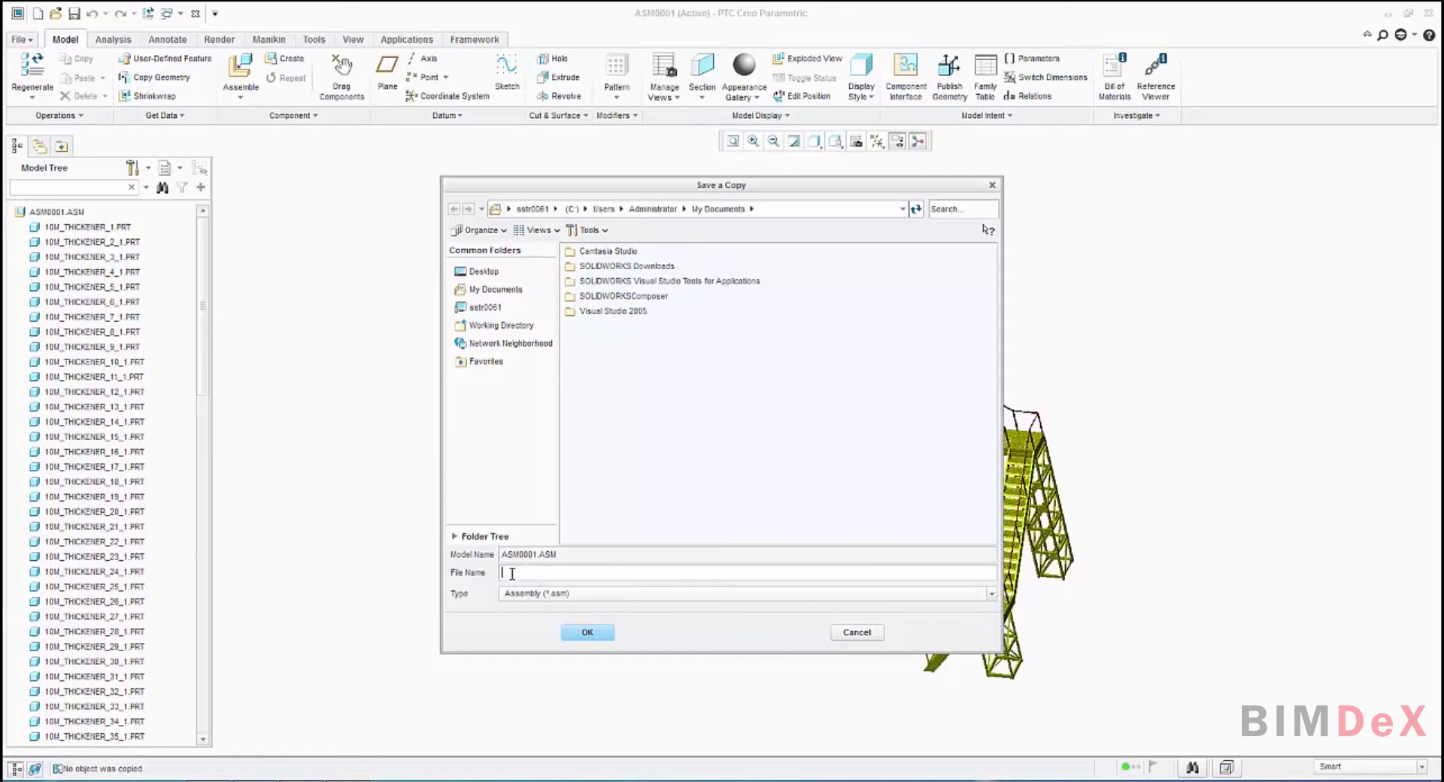
left_click(550, 596)
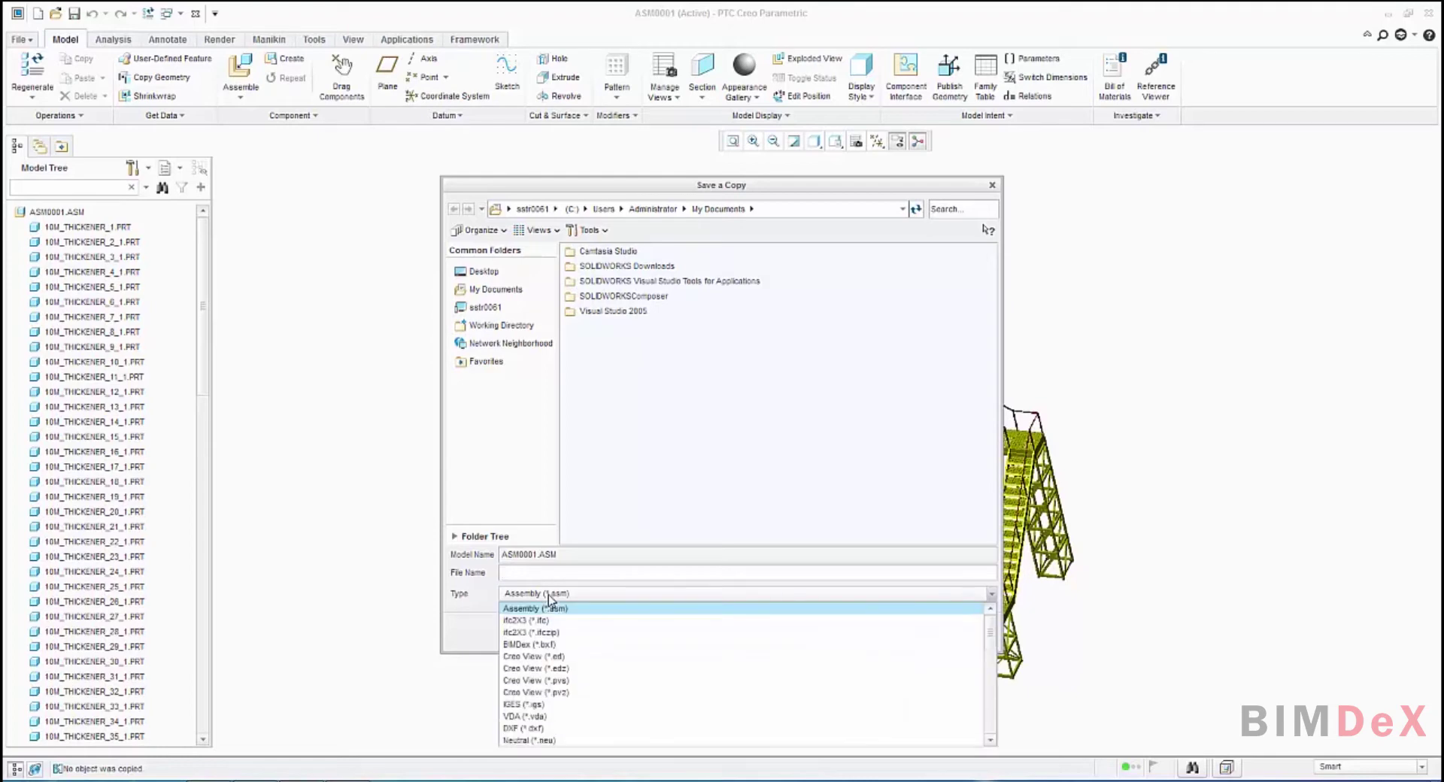
left_click(580, 645)
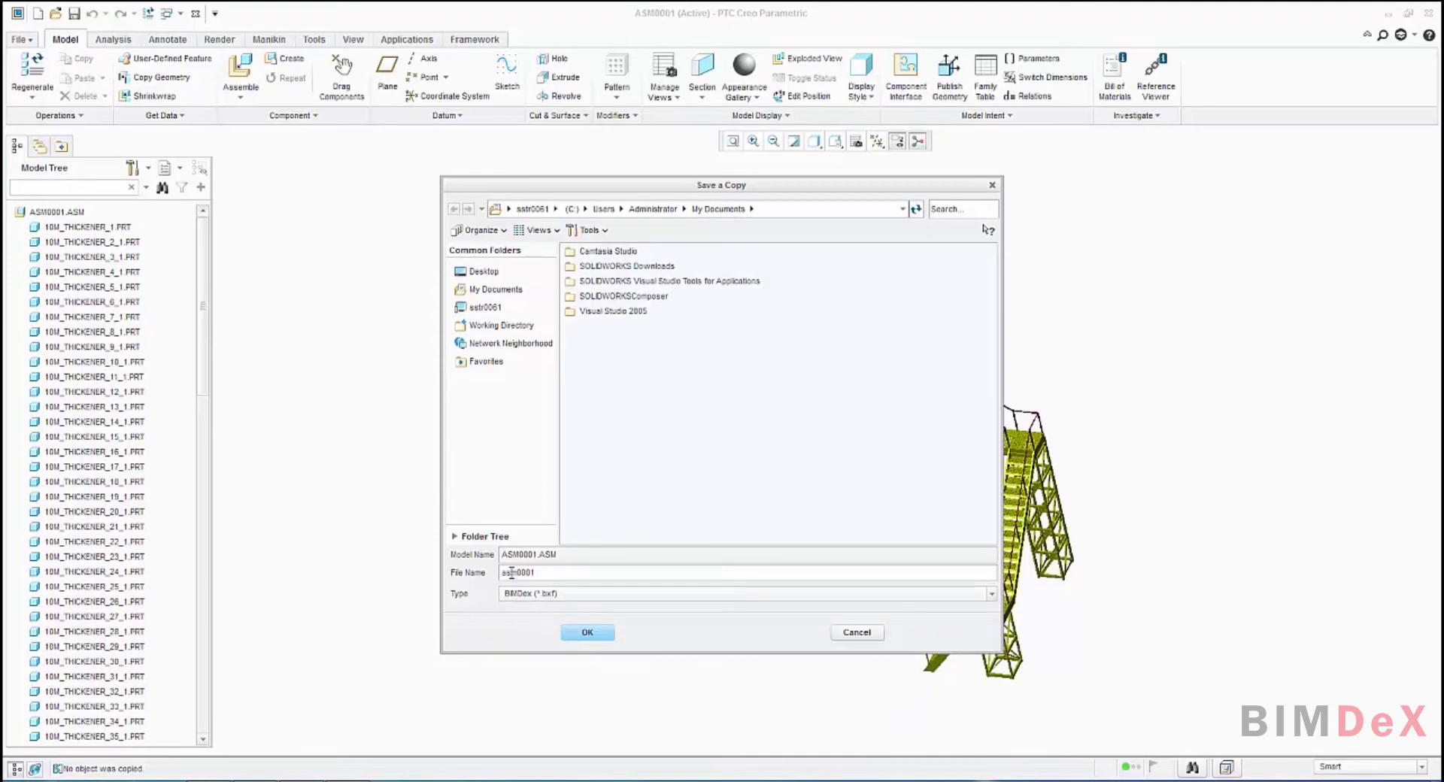
left_click_drag(539, 573, 438, 577)
left_click(602, 635)
left_click_drag(1283, 293, 1229, 259)
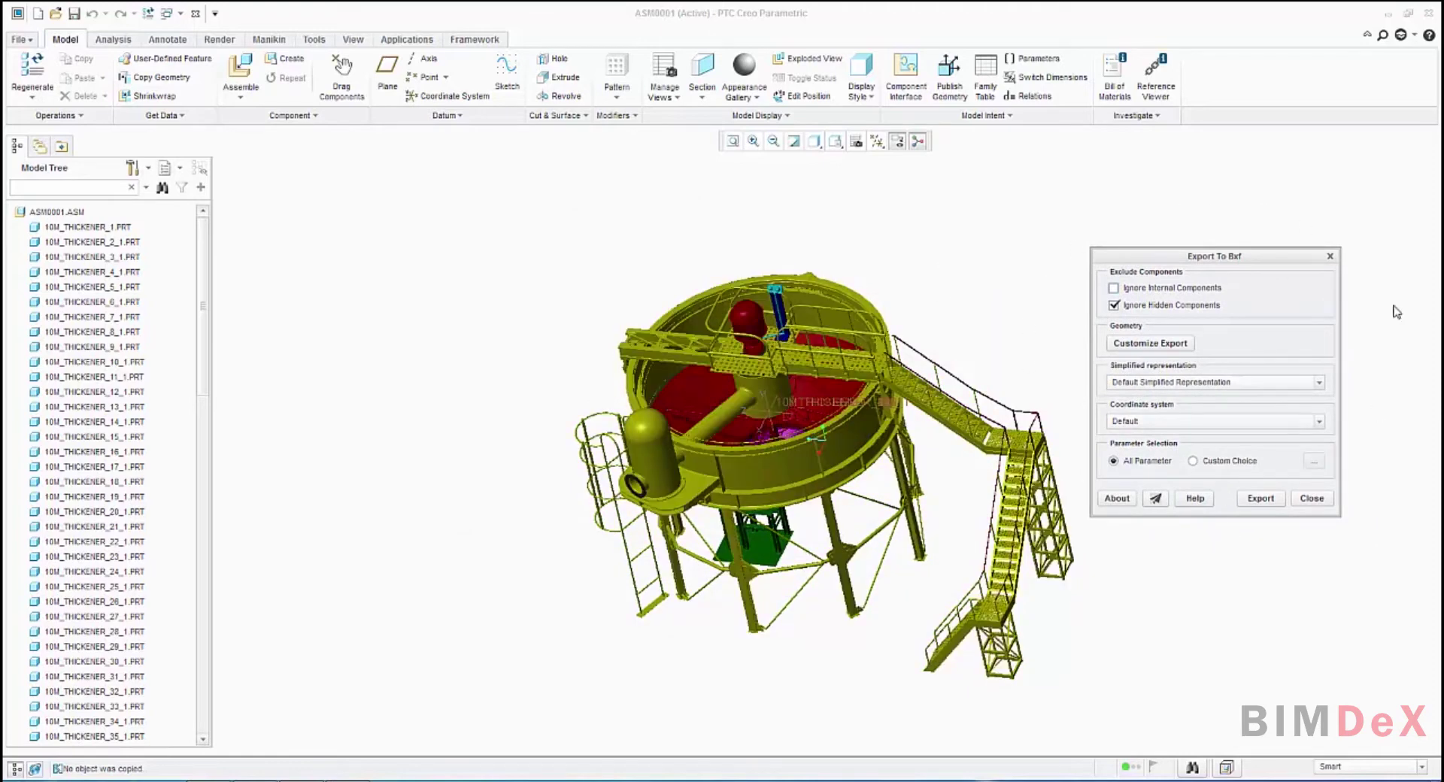
left_click_drag(1226, 258, 1241, 255)
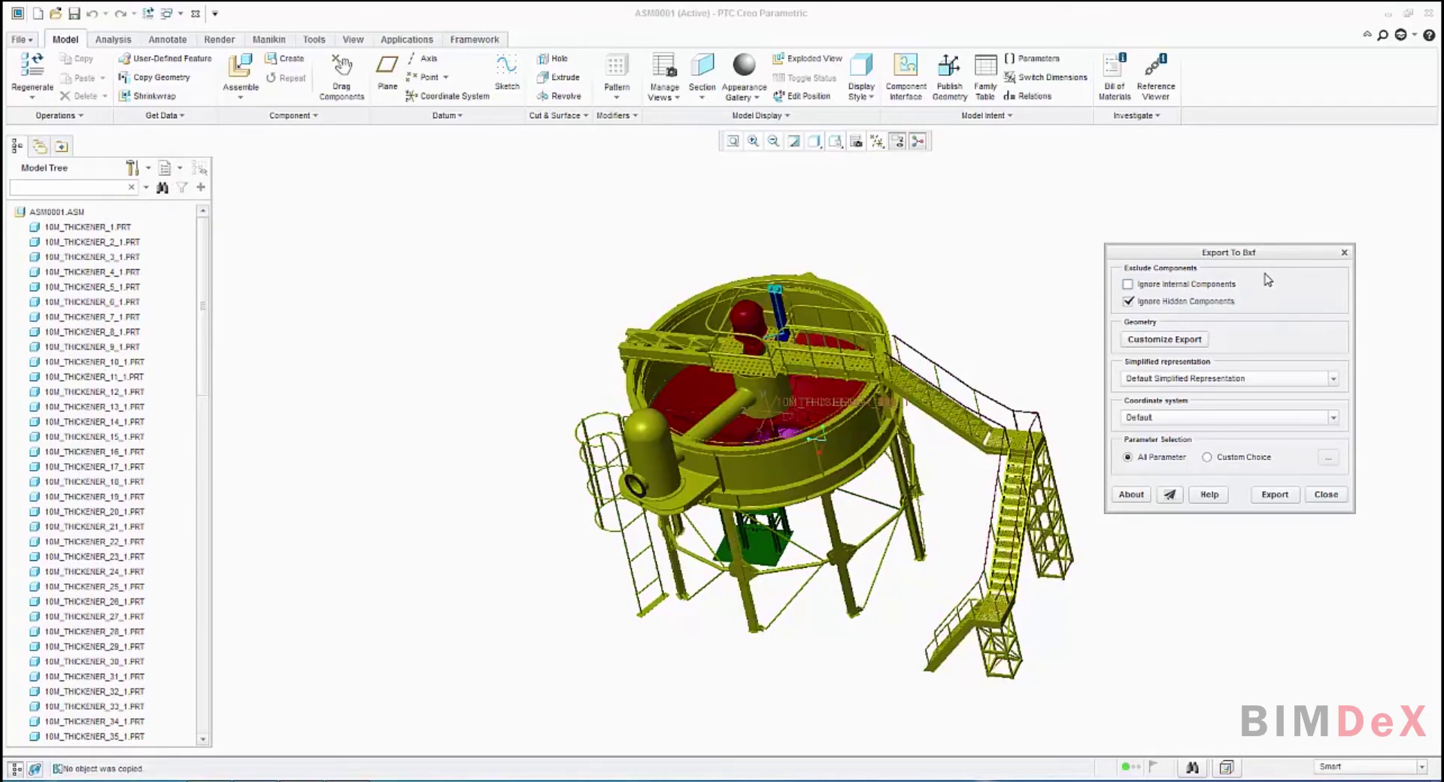
left_click_drag(1261, 253, 1253, 203)
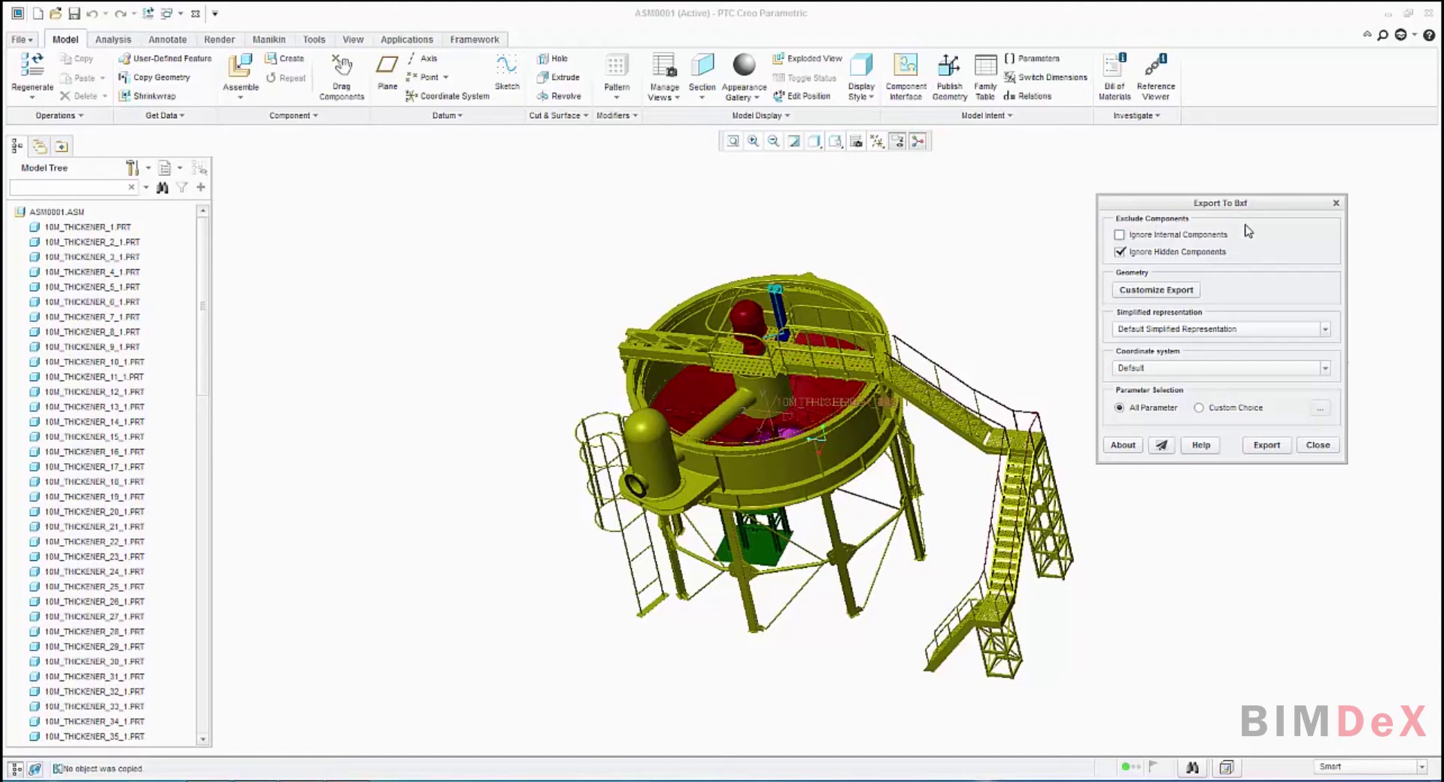
left_click(1119, 235)
left_click(1120, 252)
left_click(1119, 236)
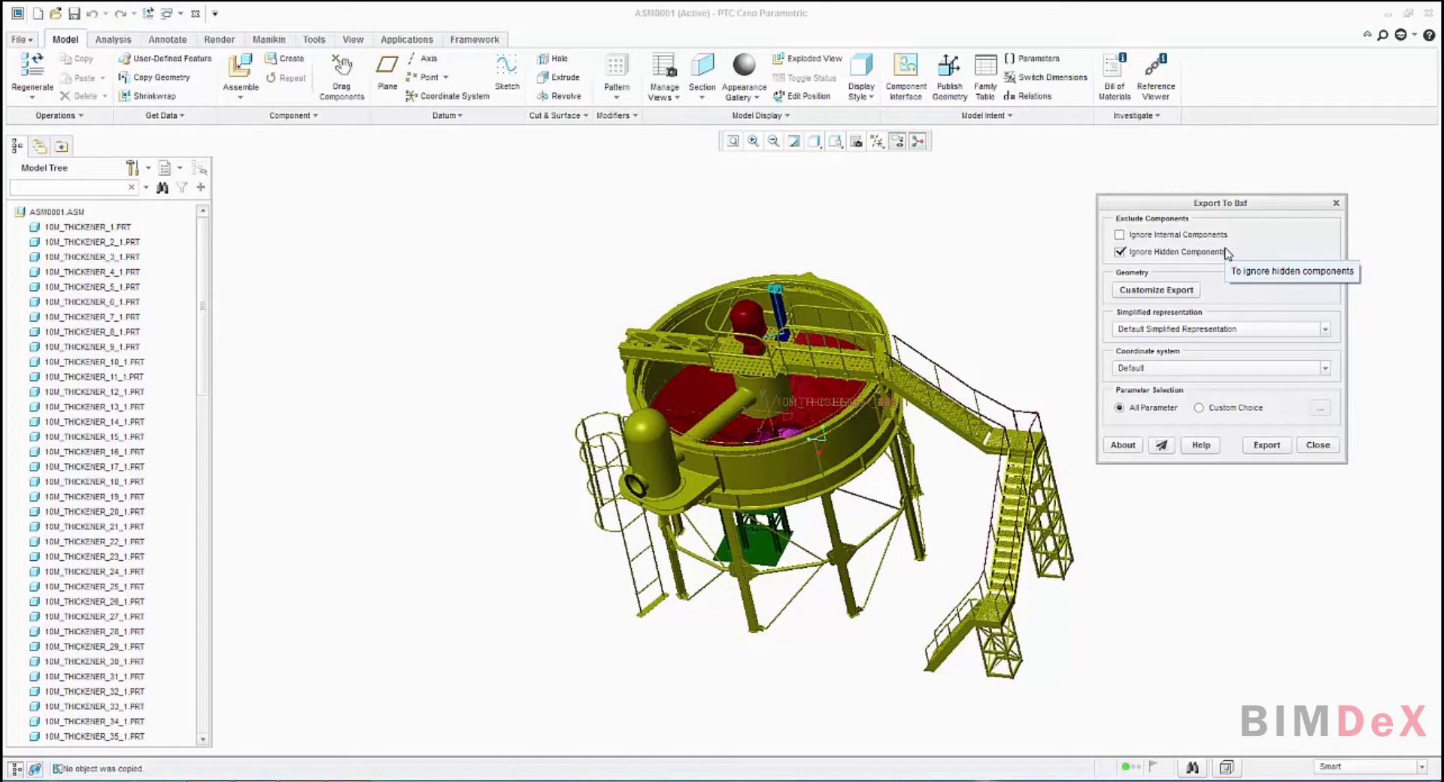
Open the Customize Export component list, center it and scroll through the components.
left_click(1189, 294)
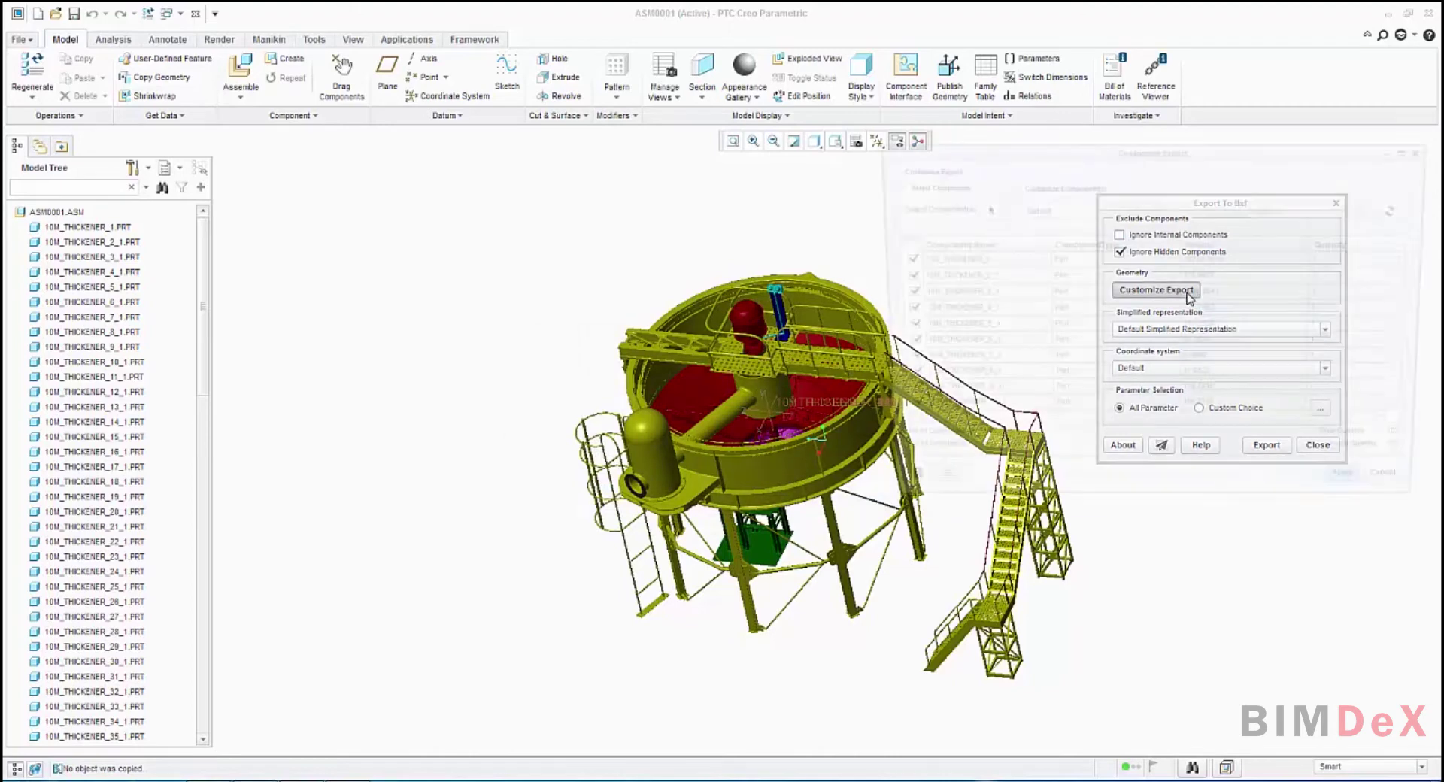
left_click_drag(1202, 159, 796, 220)
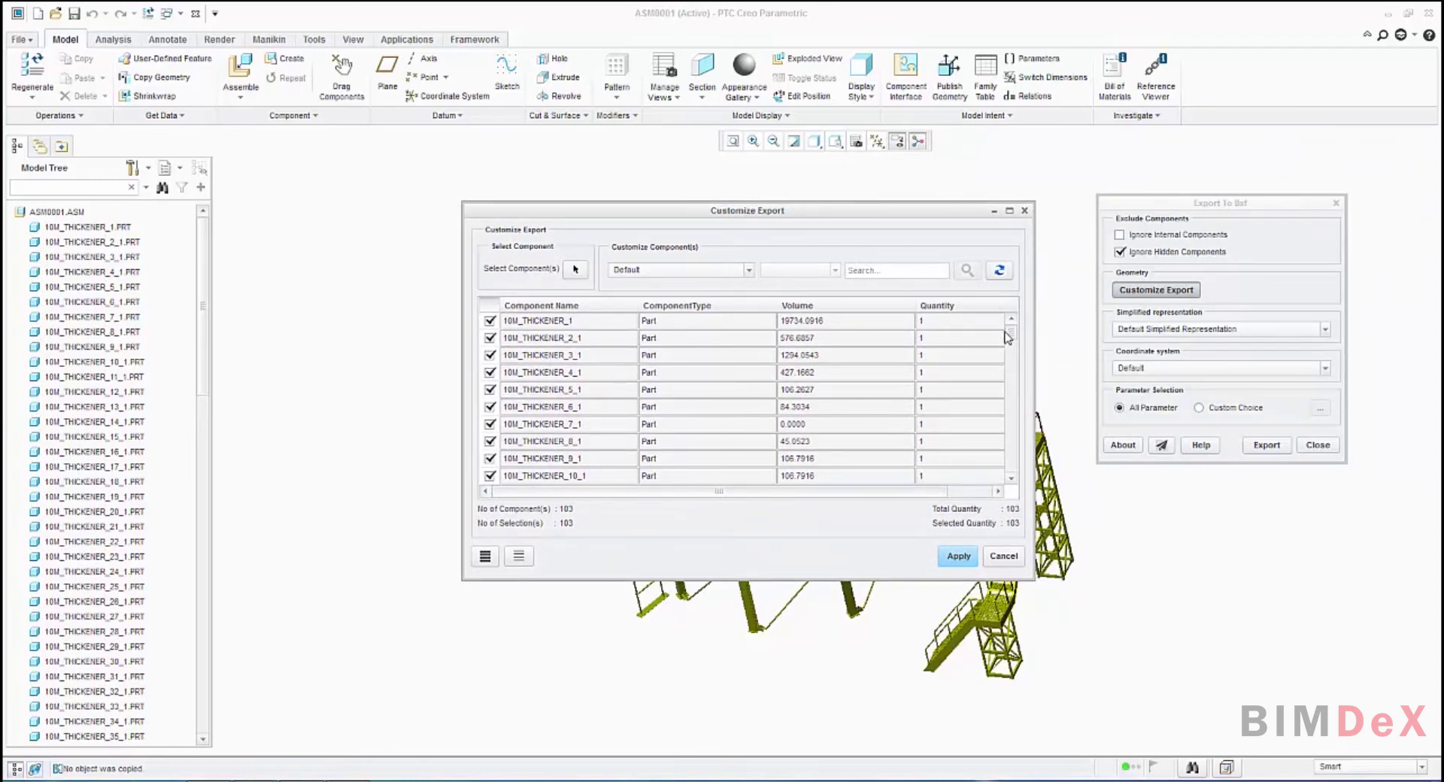
left_click_drag(1010, 333, 1008, 404)
scroll(1009, 404, "up", 3)
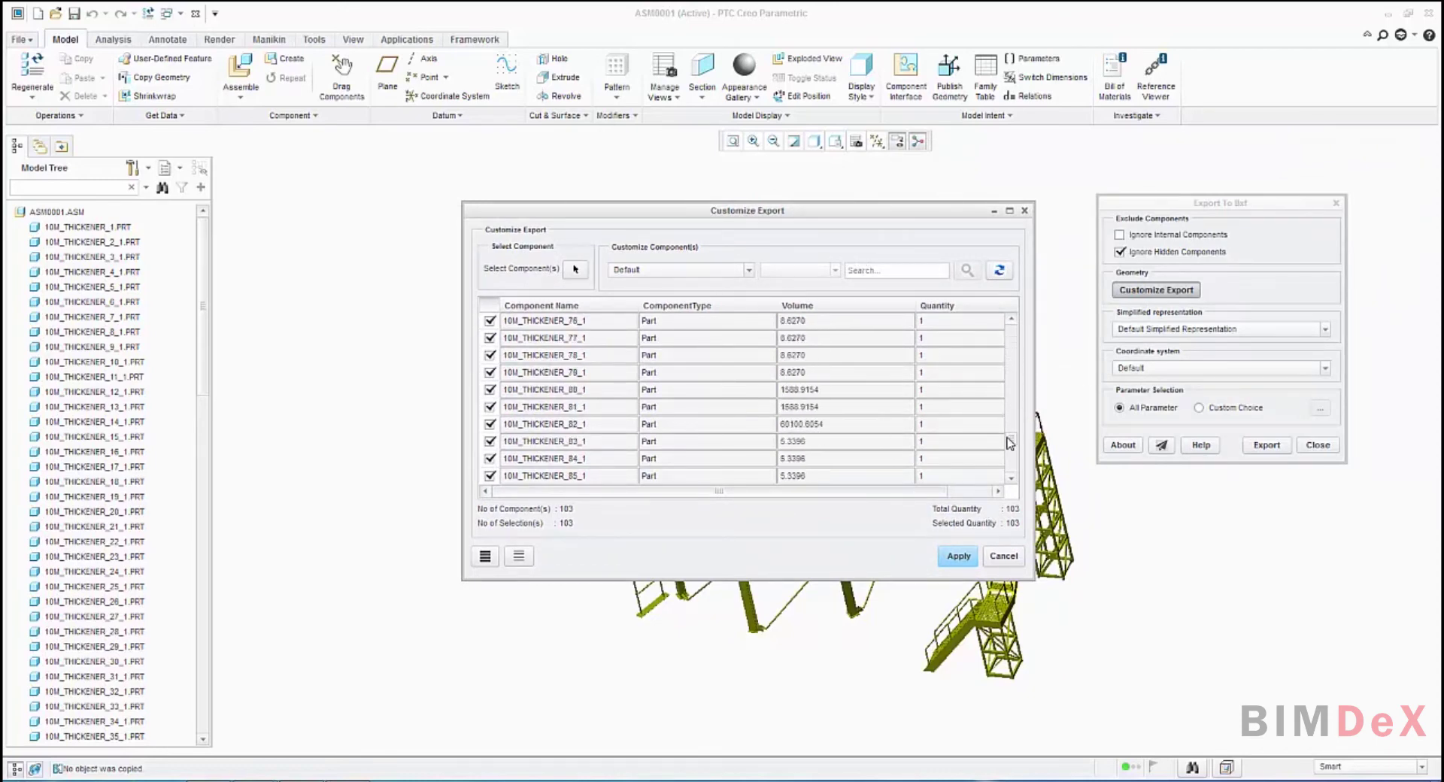
scroll(1008, 421, "up", 10)
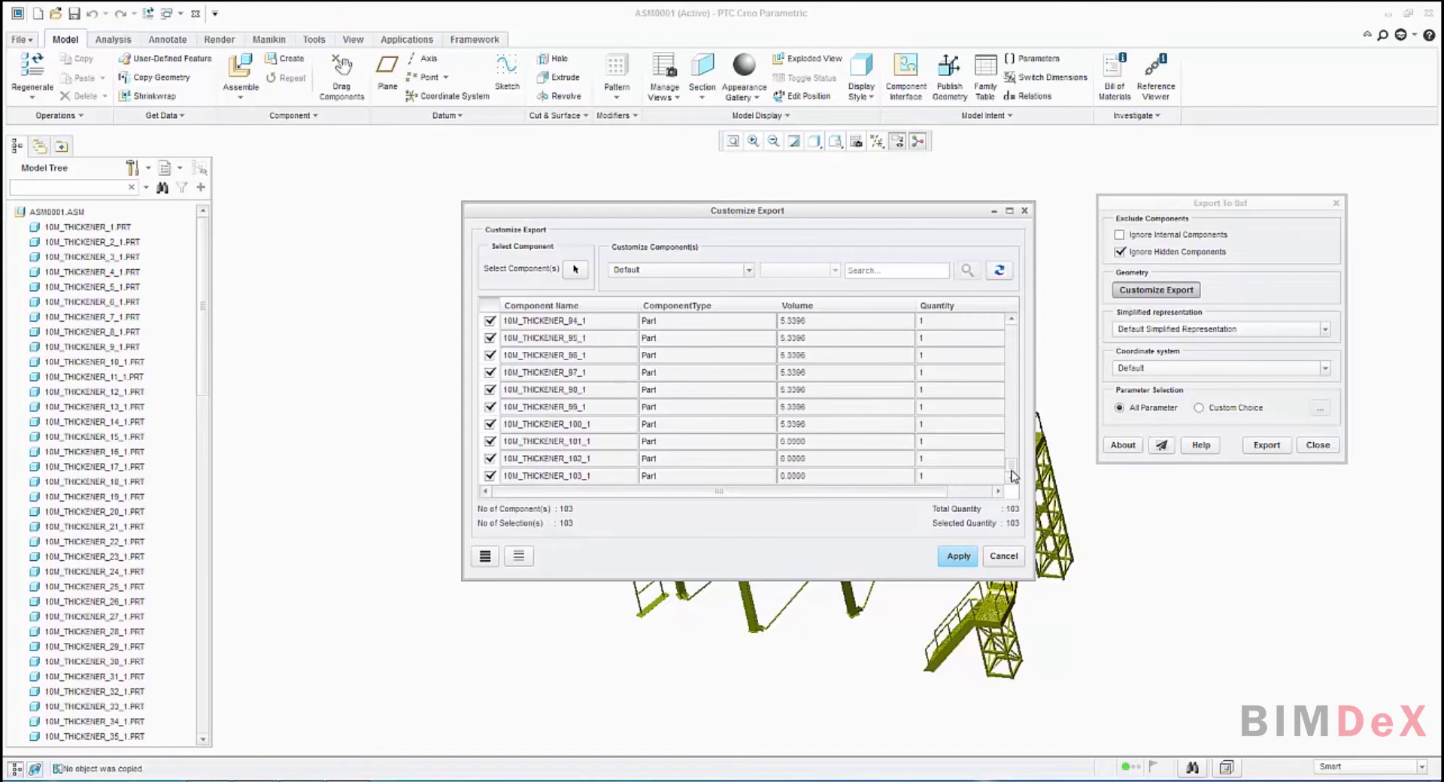
scroll(937, 336, "up", 1)
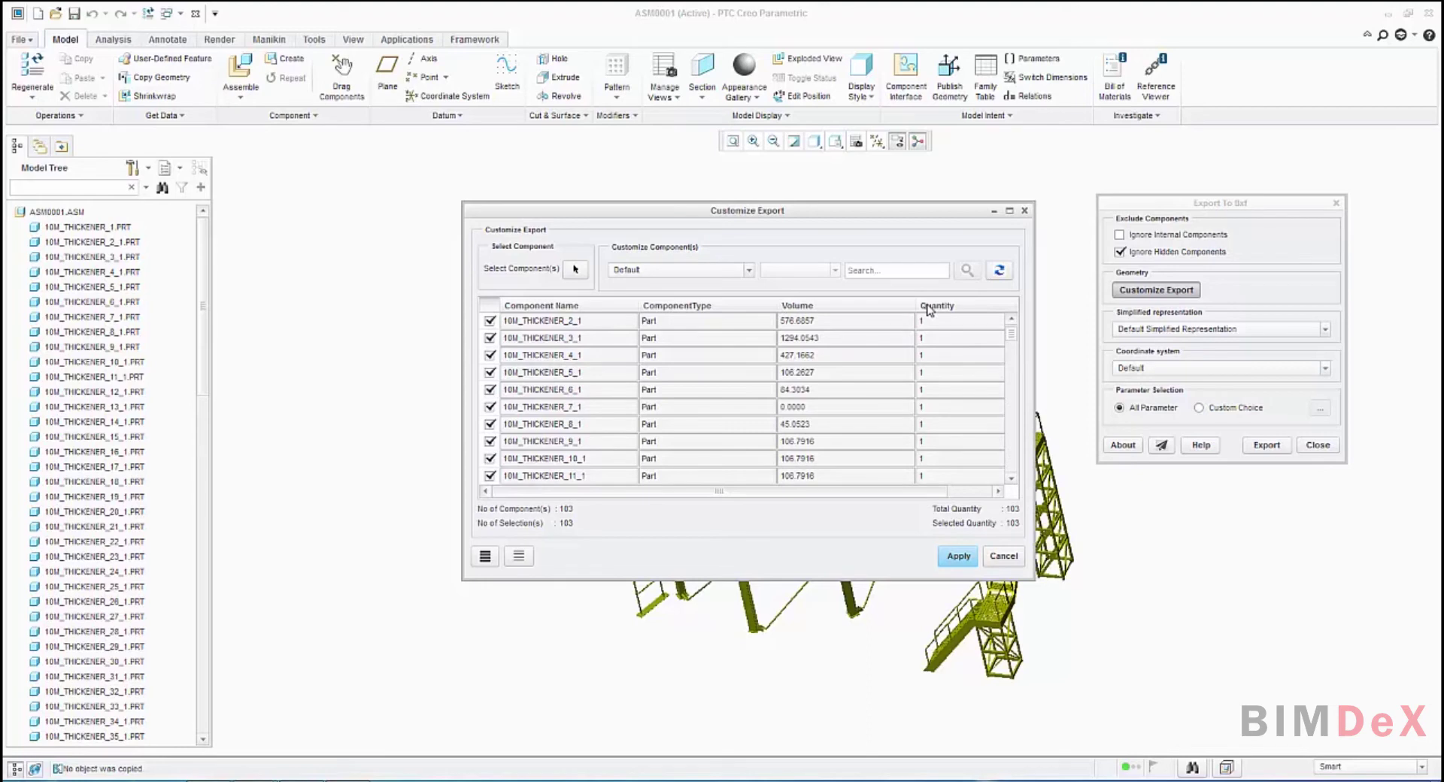
Search components by Component Name for *5, then refresh to list all 103 again.
left_click(718, 273)
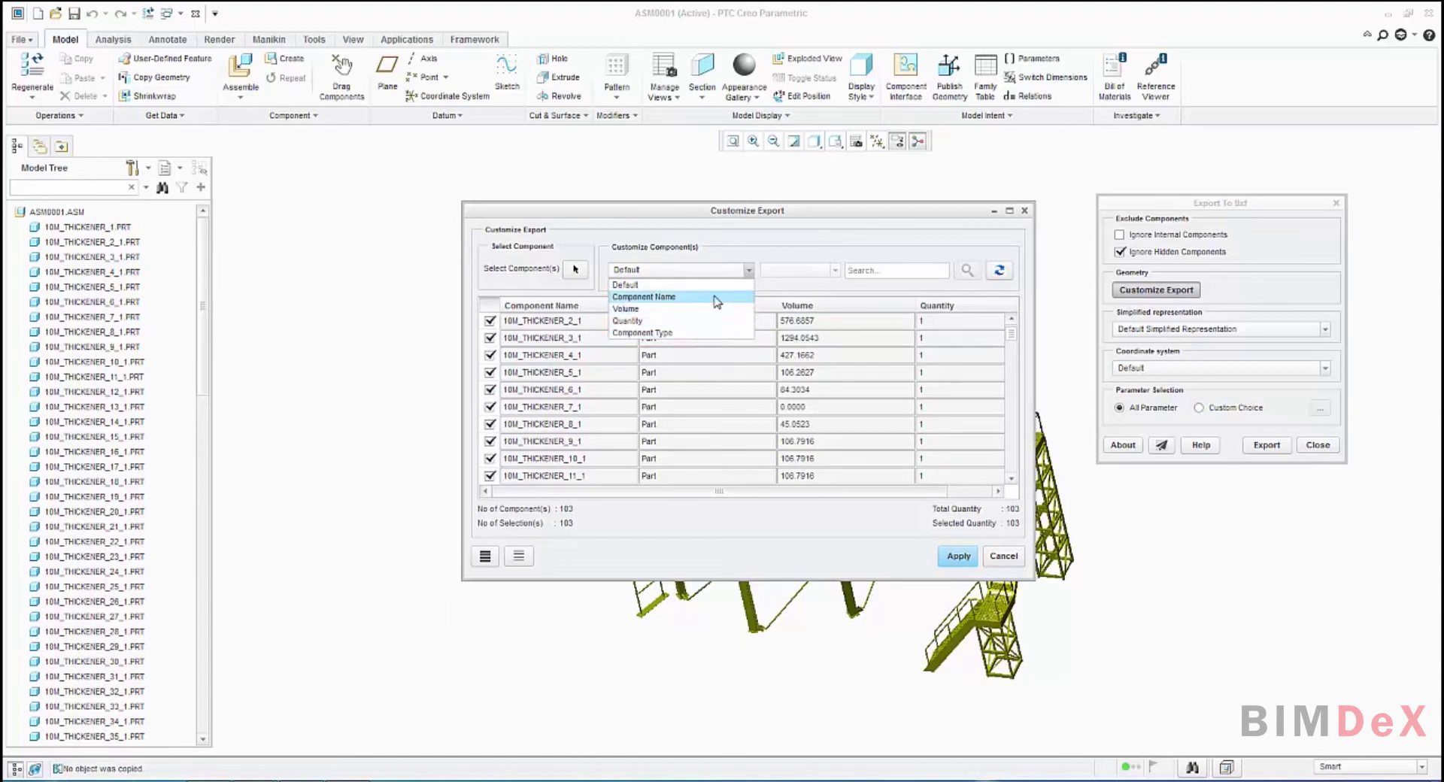
left_click(715, 297)
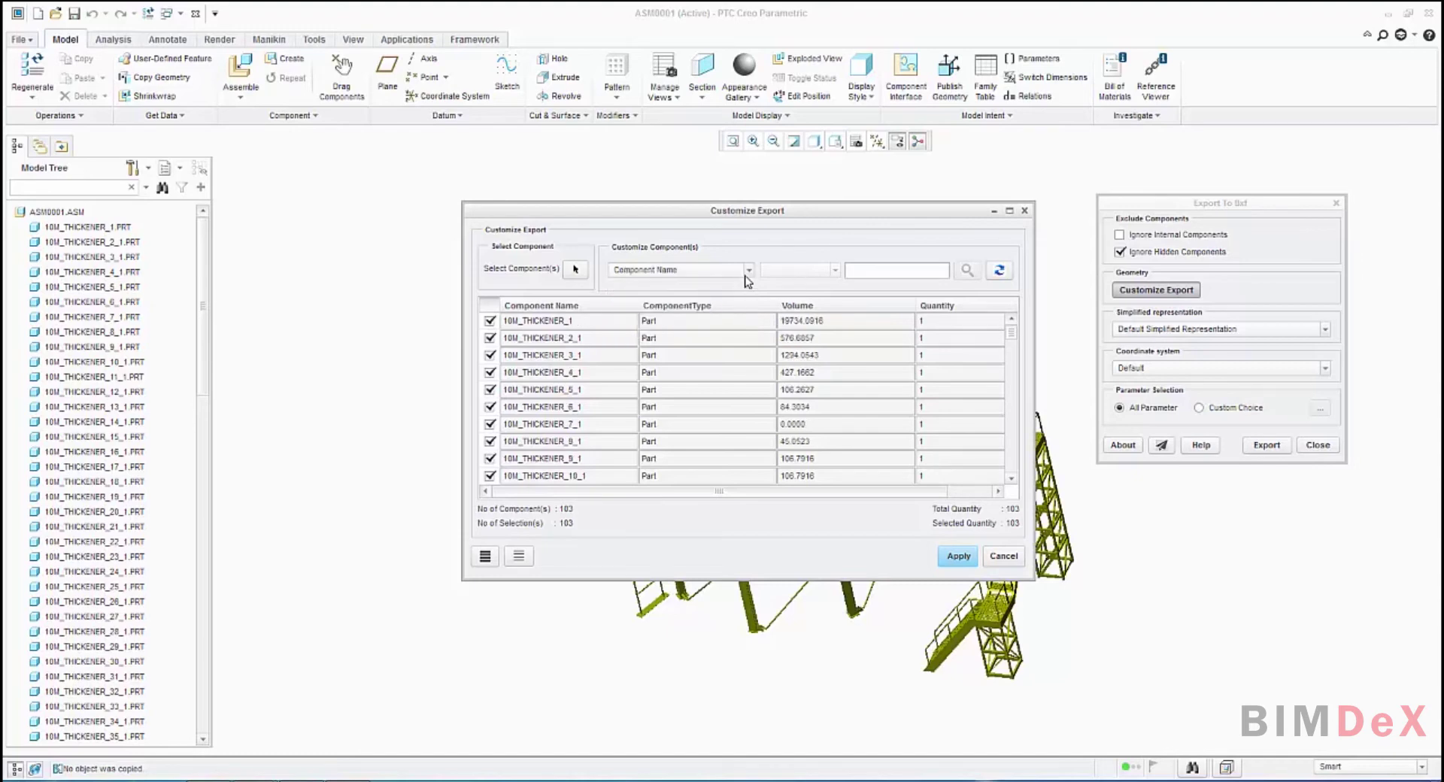
left_click(857, 273)
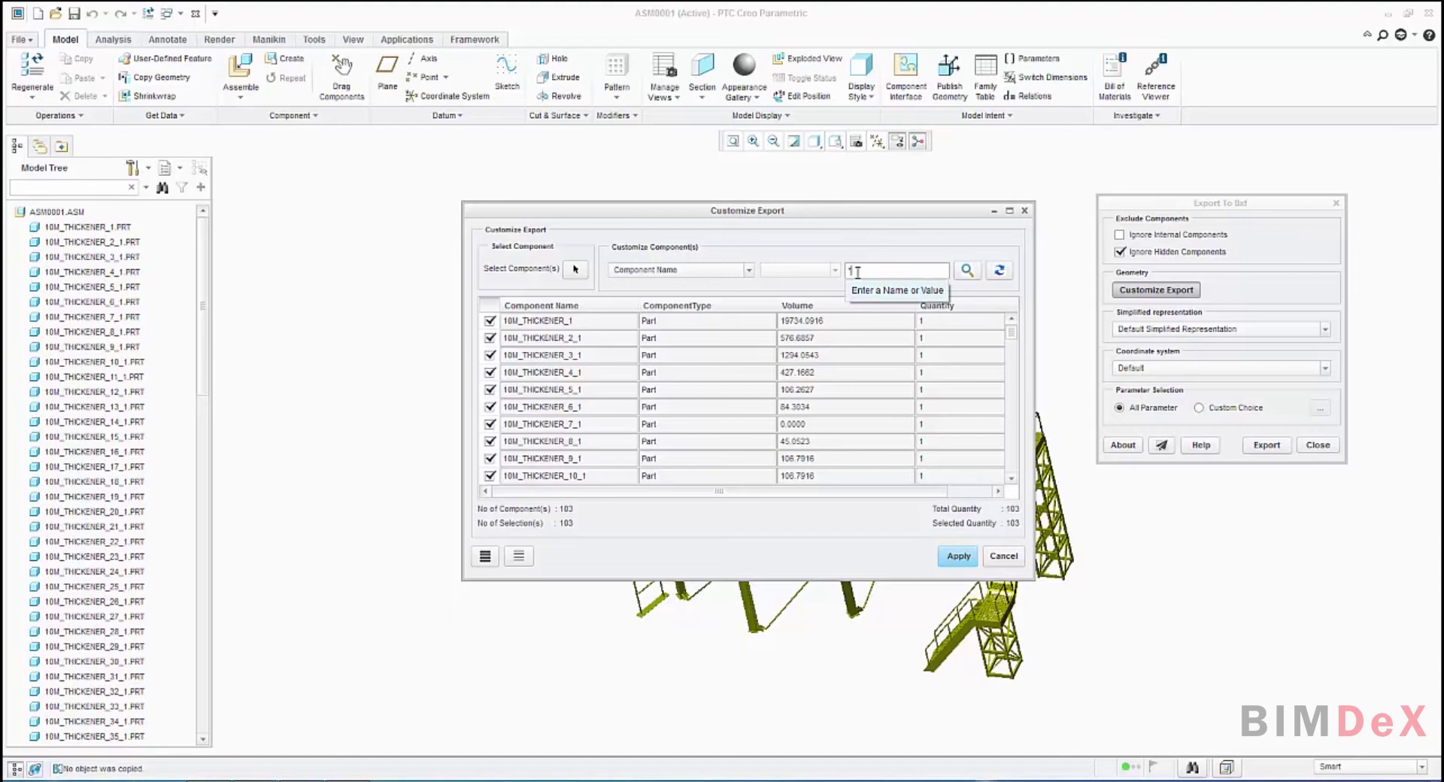
type("5")
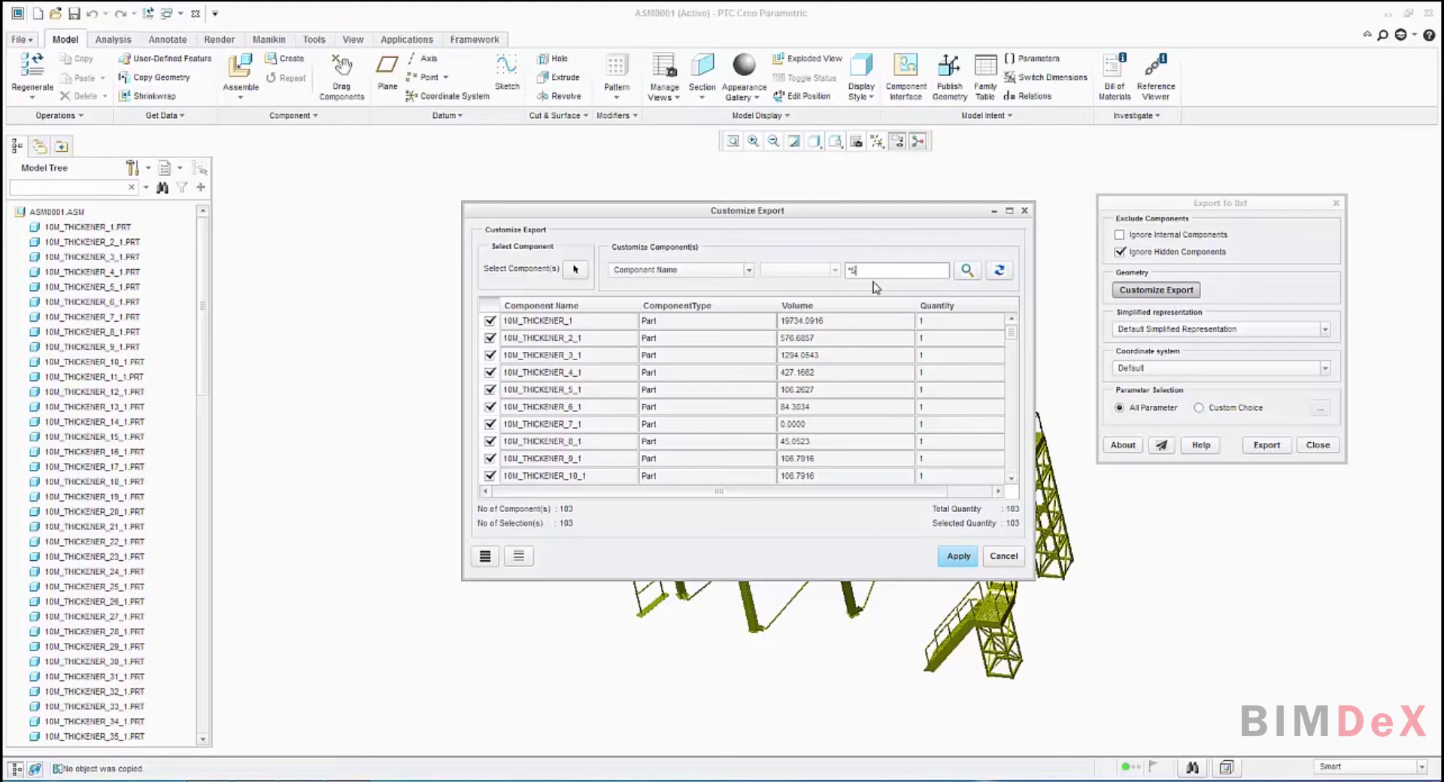
left_click(967, 269)
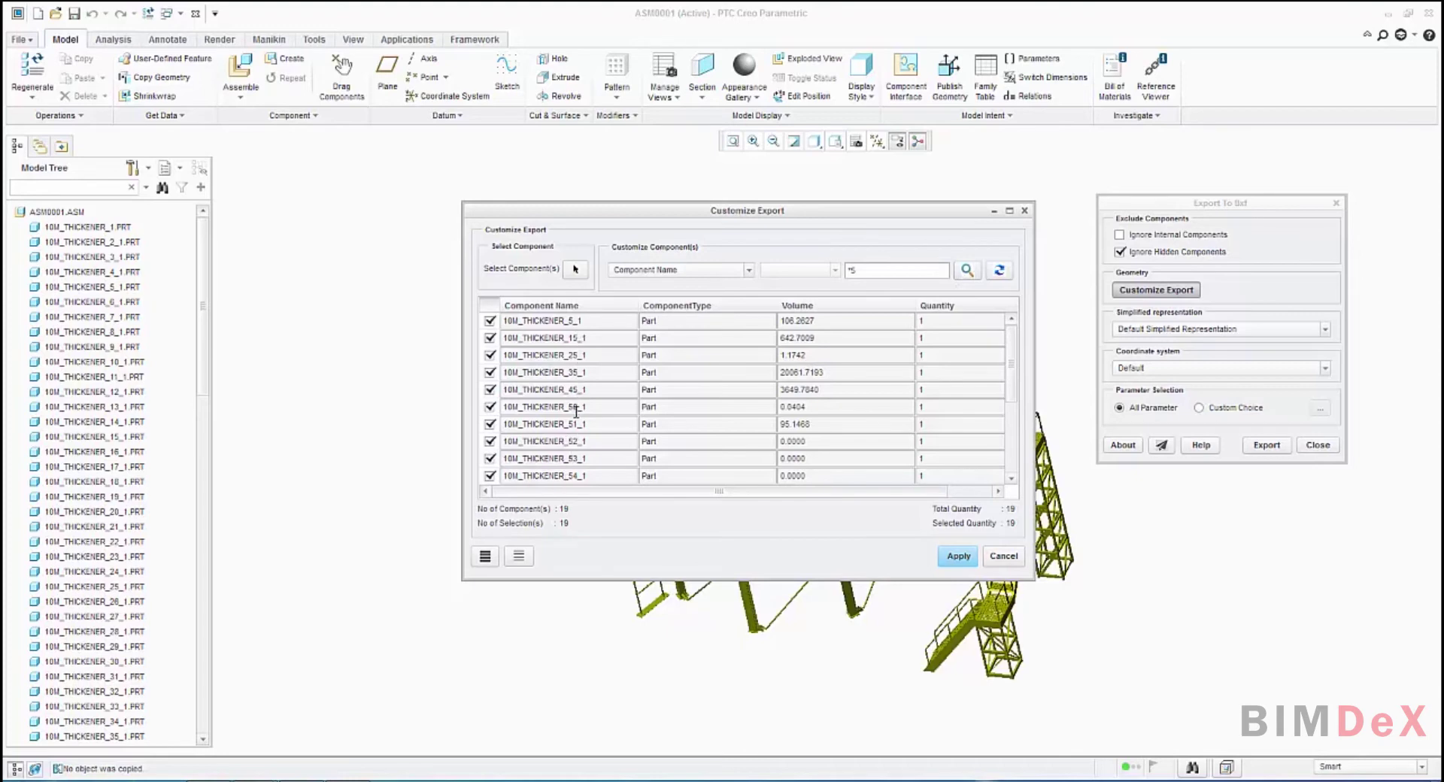
left_click(1000, 272)
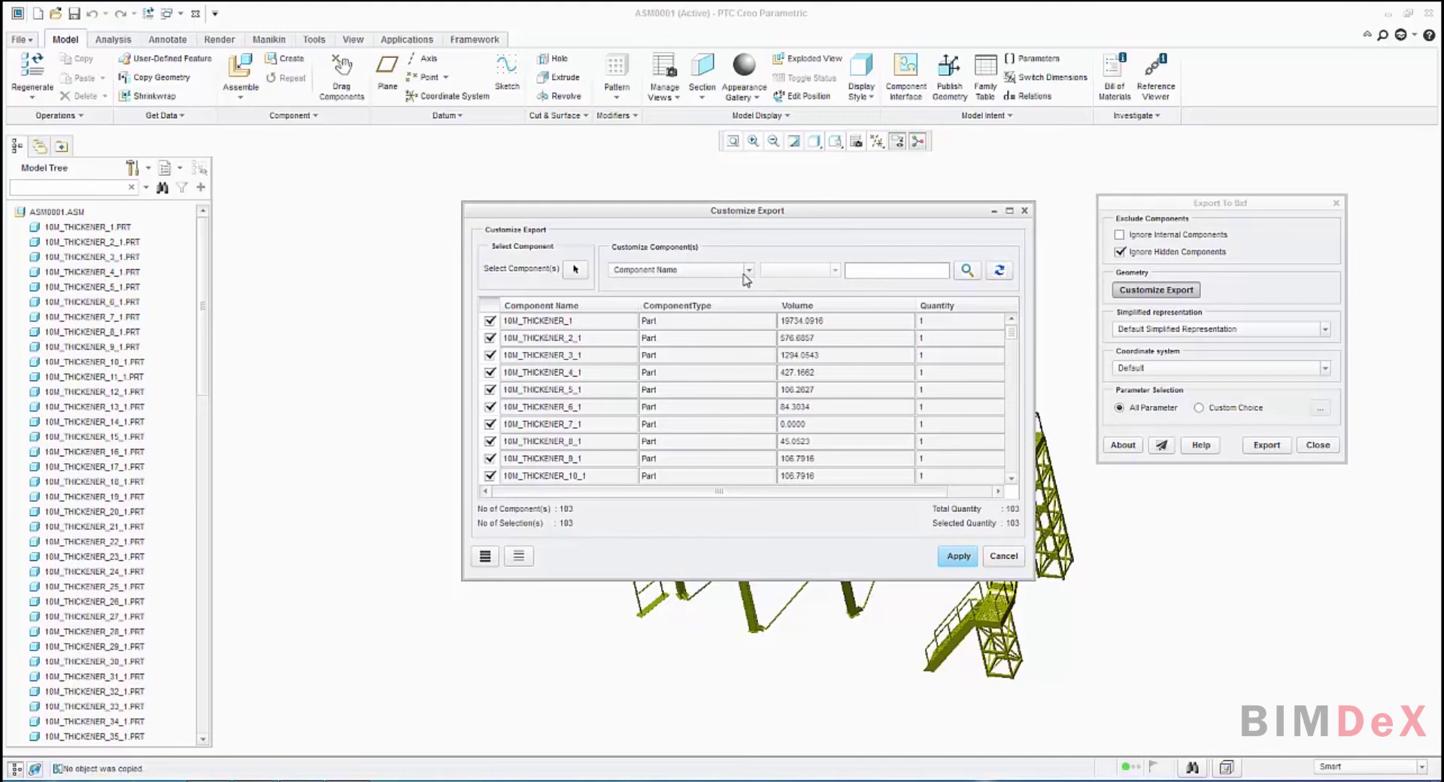
Filter by Volume < 427 to narrow the list to 87, then refresh back to 103.
left_click(747, 272)
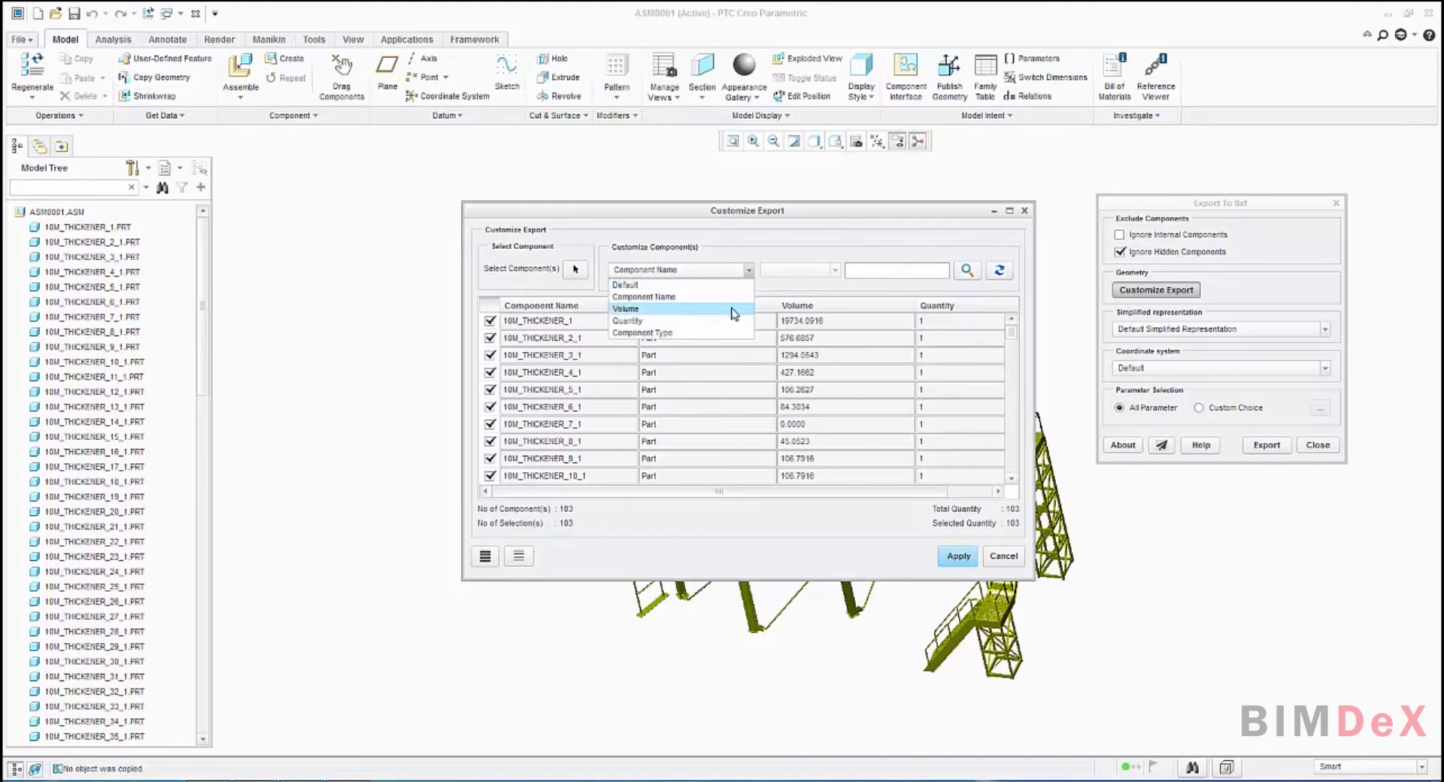
left_click(733, 314)
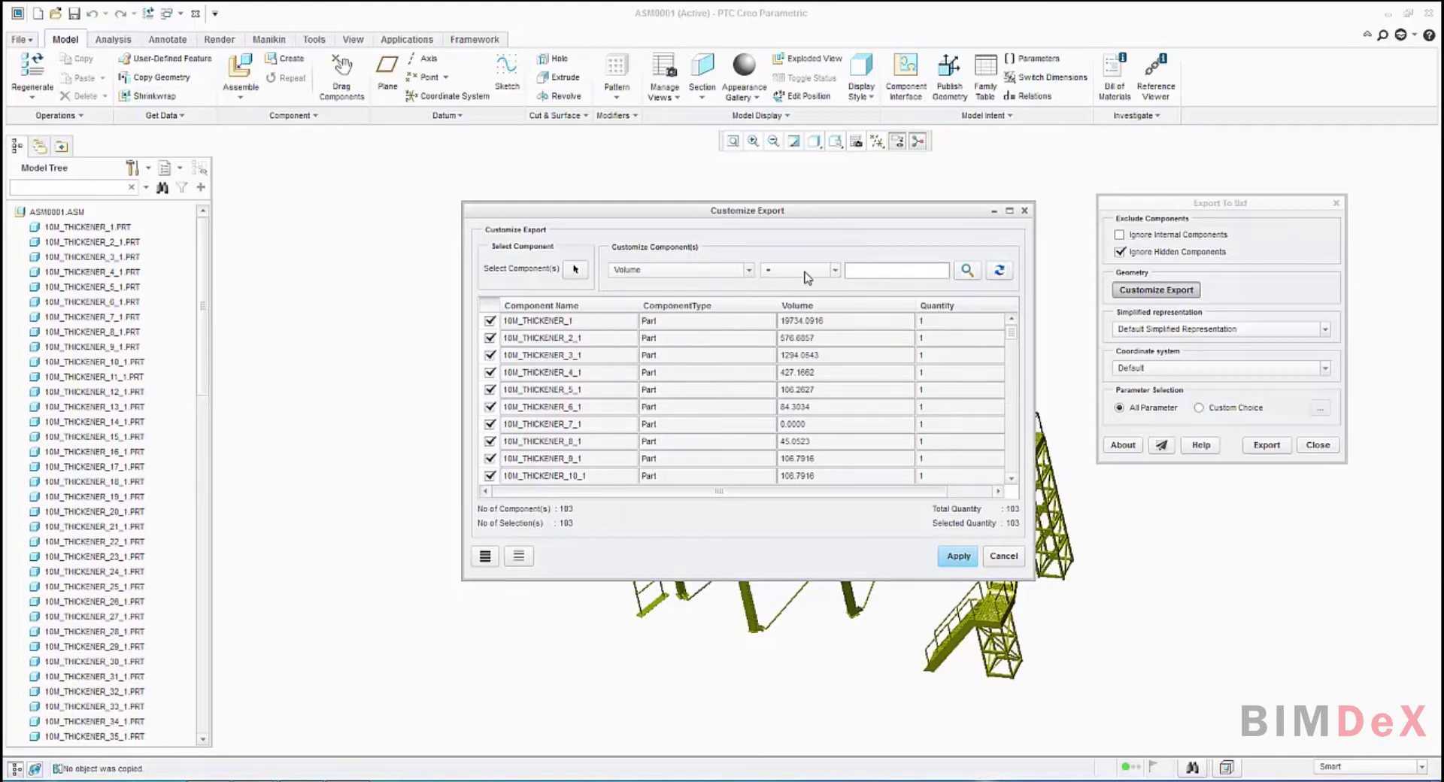
left_click(835, 269)
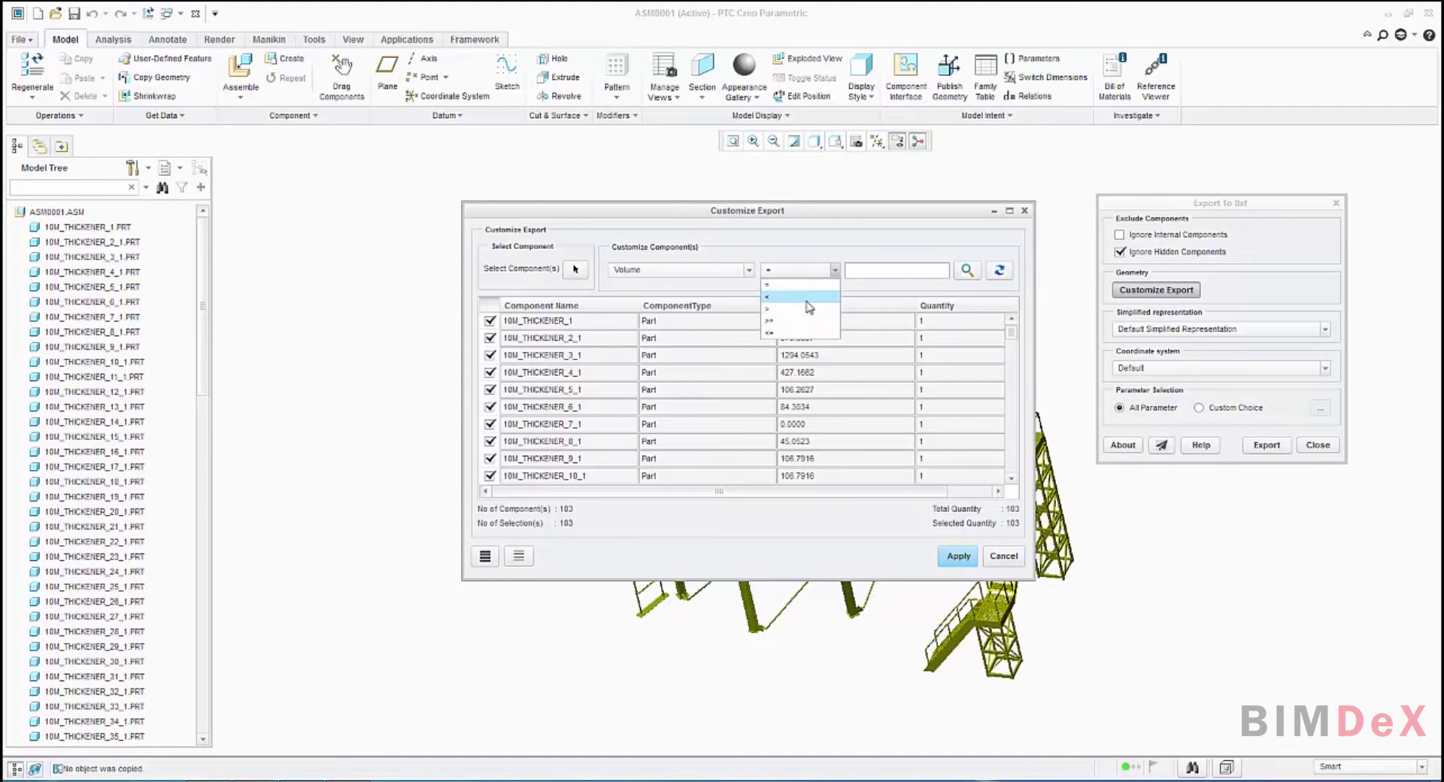
left_click(806, 299)
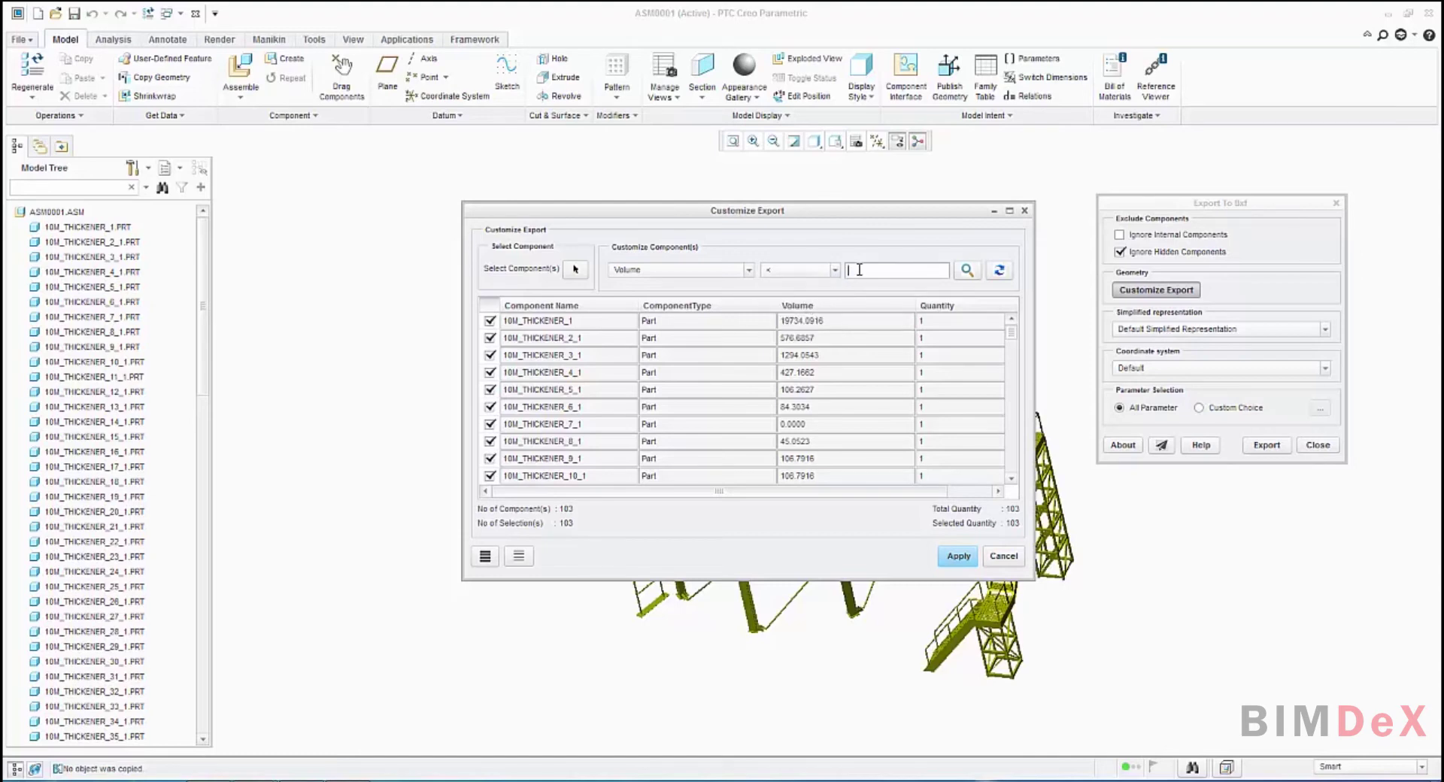
left_click(859, 269)
type("427")
left_click(967, 270)
left_click_drag(1012, 333, 964, 342)
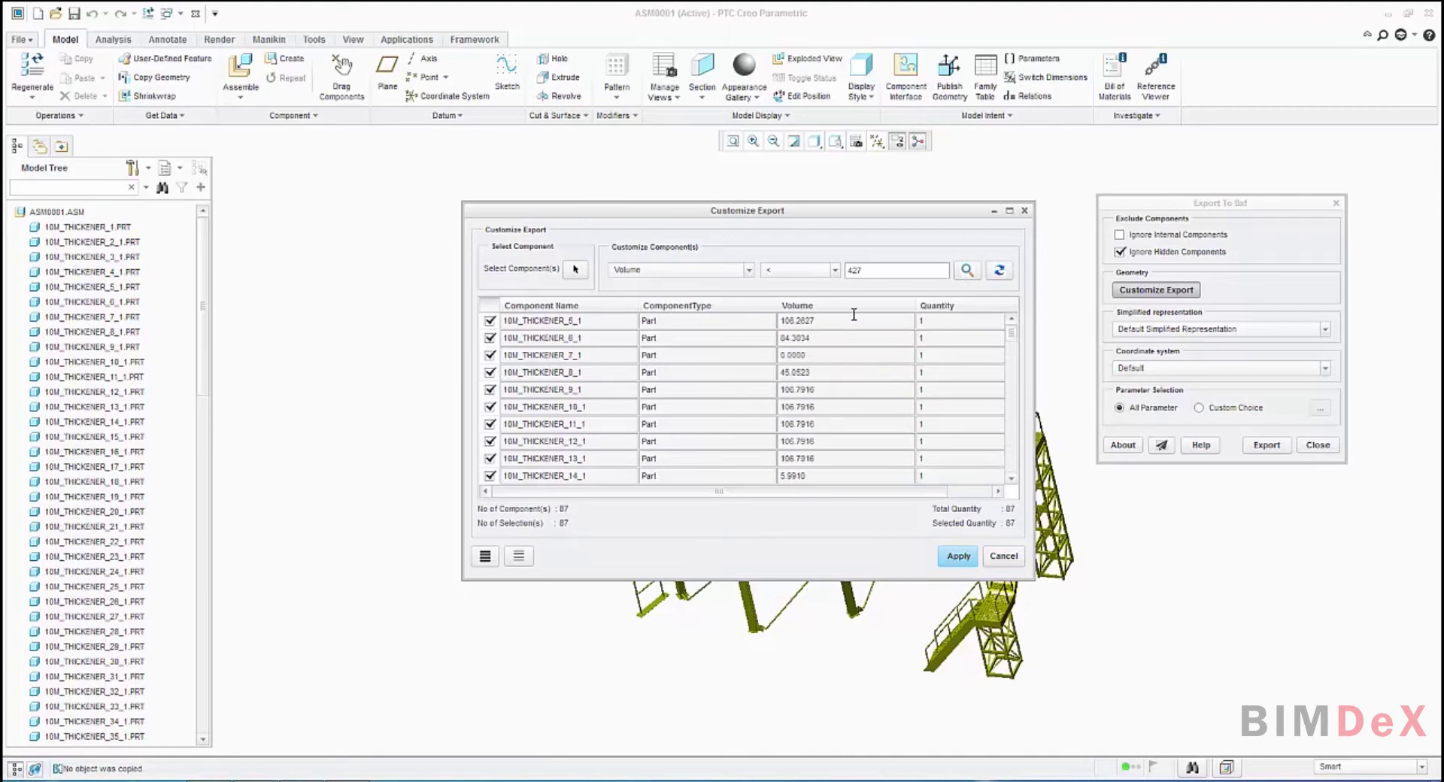
left_click(1000, 271)
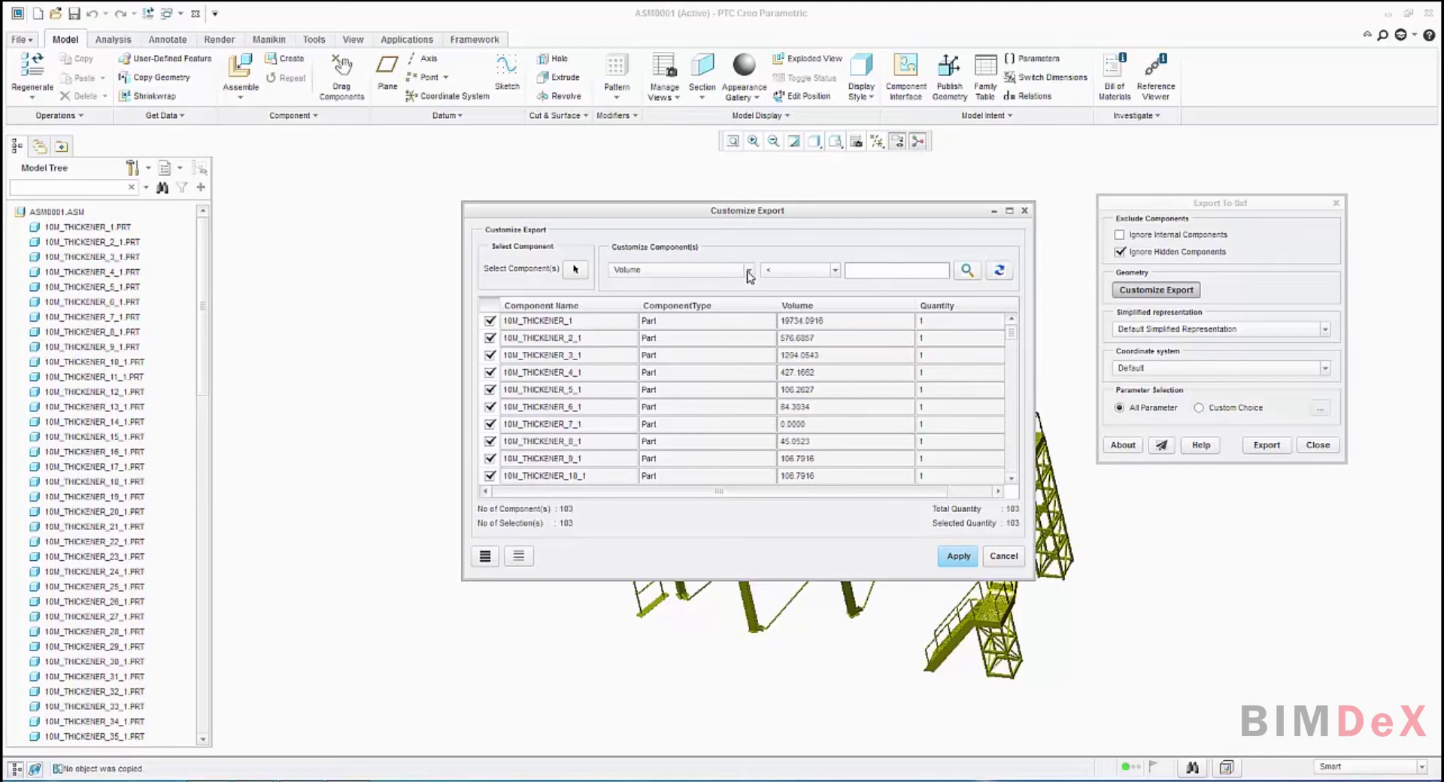
Run a Quantity = 1 filter on the export component list.
left_click(749, 271)
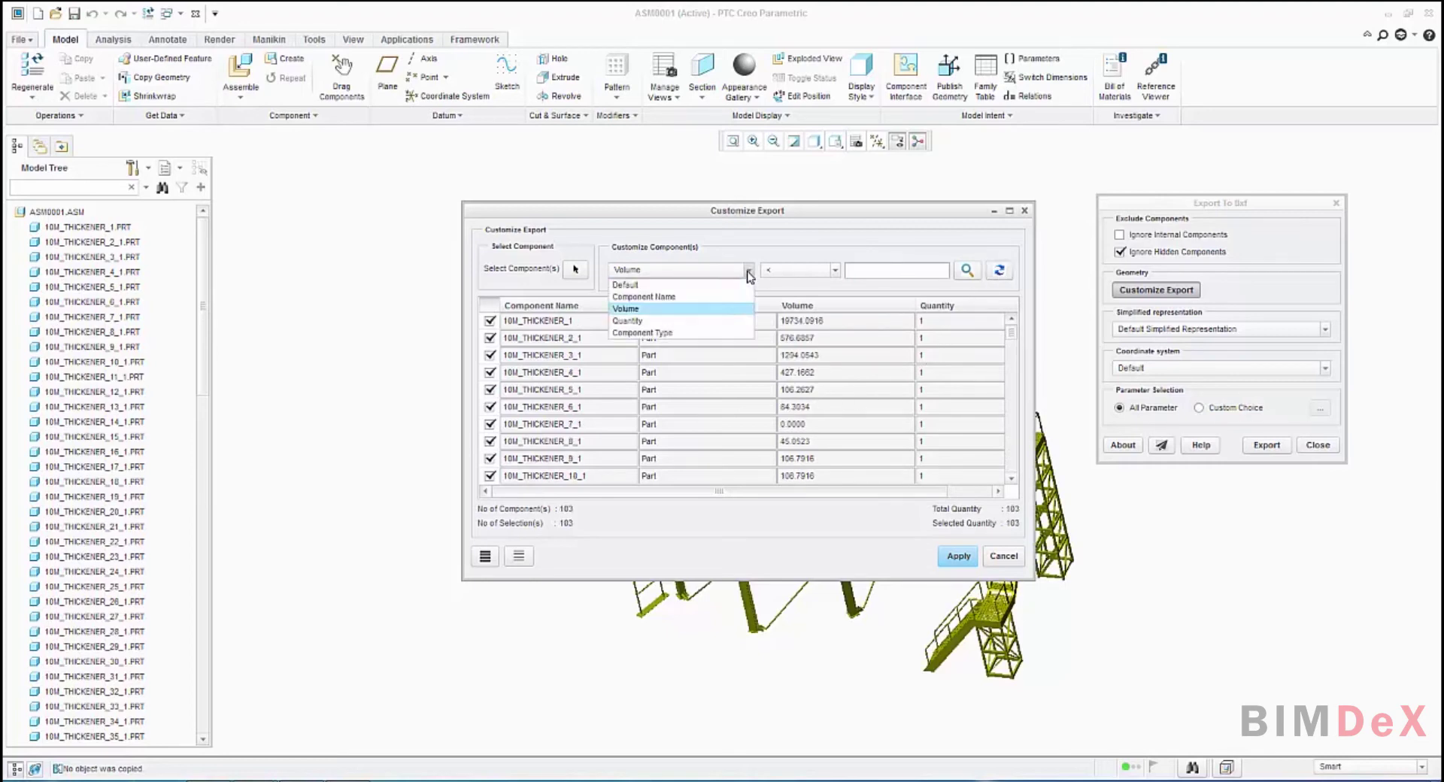
left_click(739, 322)
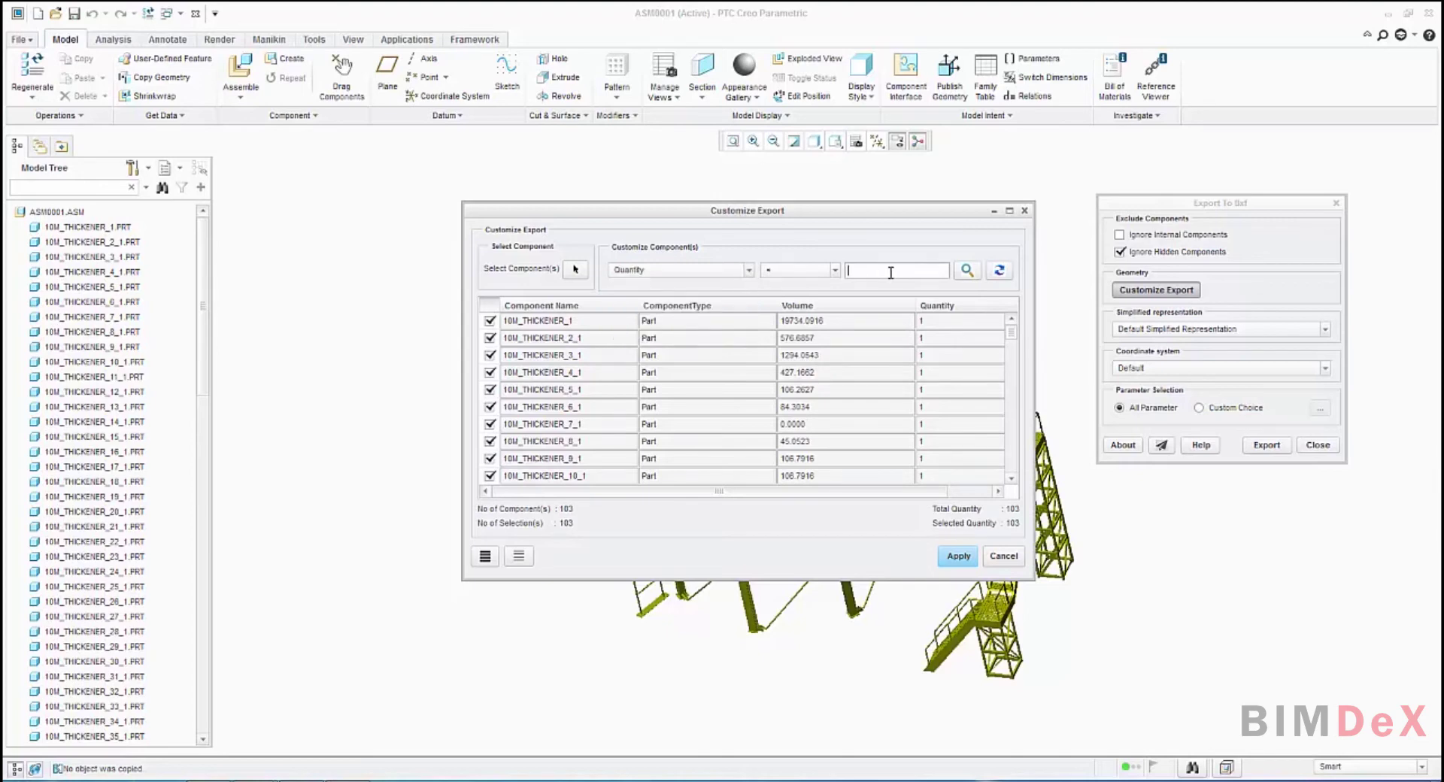
left_click(833, 270)
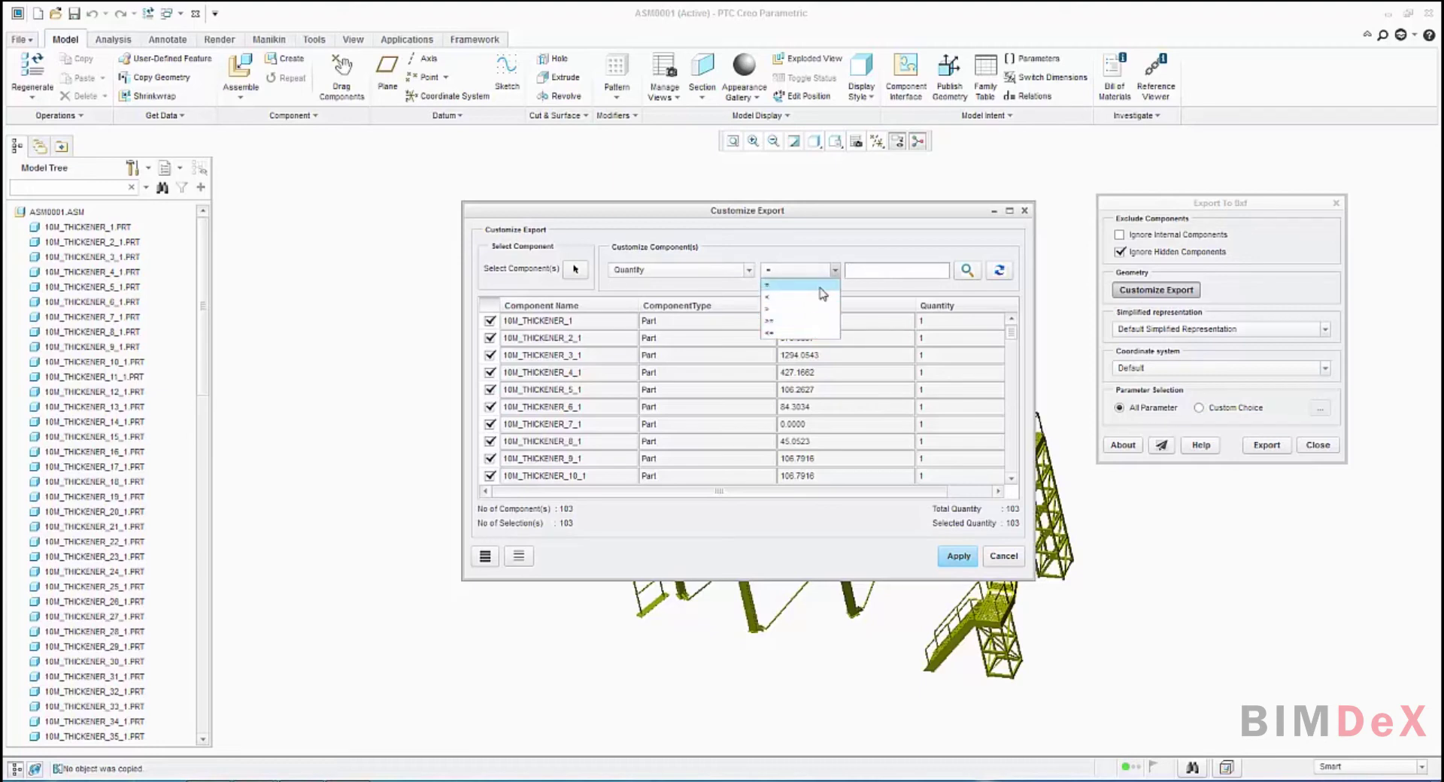
left_click(813, 287)
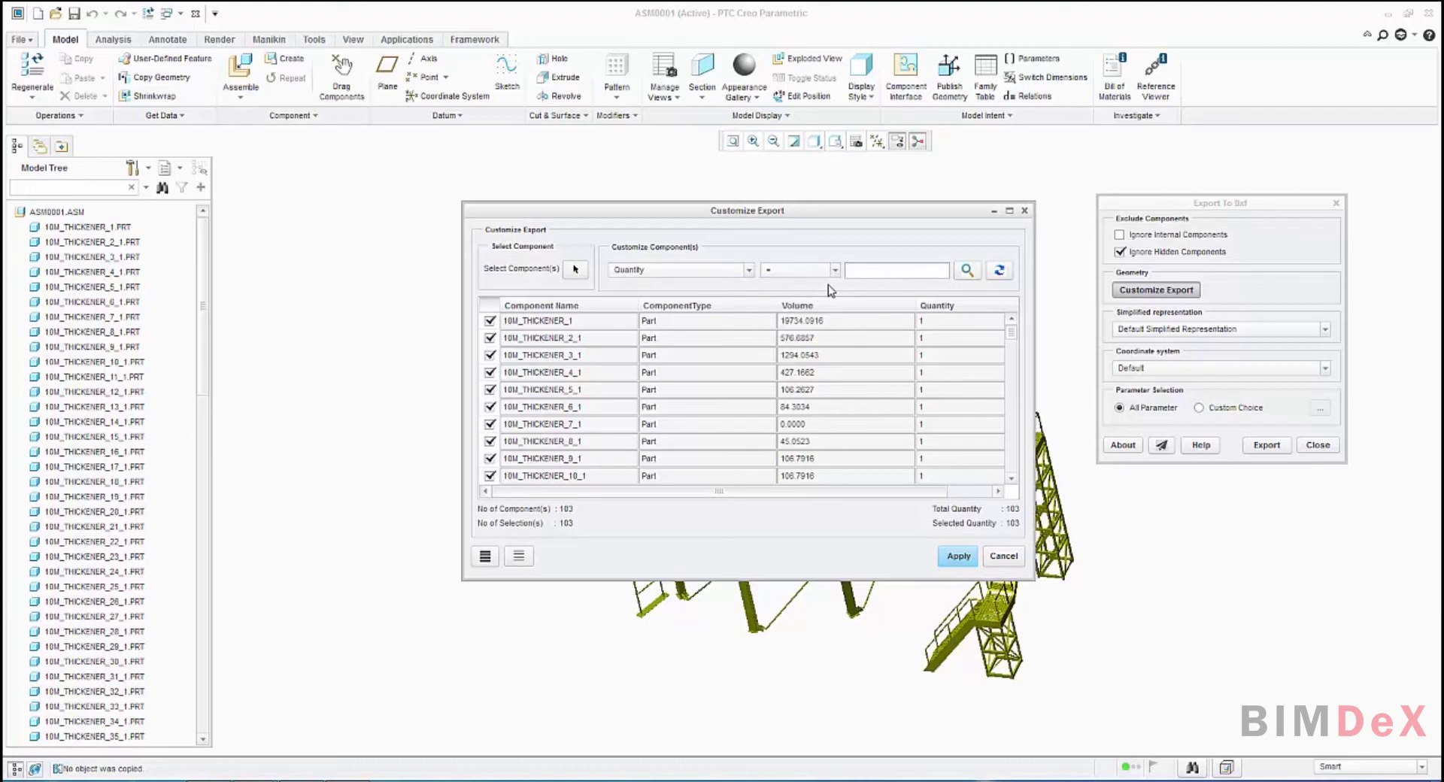
left_click(865, 270)
type("1")
left_click(968, 273)
scroll(1015, 353, "down", 2)
mouse_move(1014, 354)
left_mouse_down()
mouse_move(999, 471)
mouse_move(955, 480)
mouse_move(1012, 329)
left_mouse_up()
Switch the filter criterion to Component Type with Assembly as the value.
left_click(740, 272)
left_click(681, 332)
left_click(828, 272)
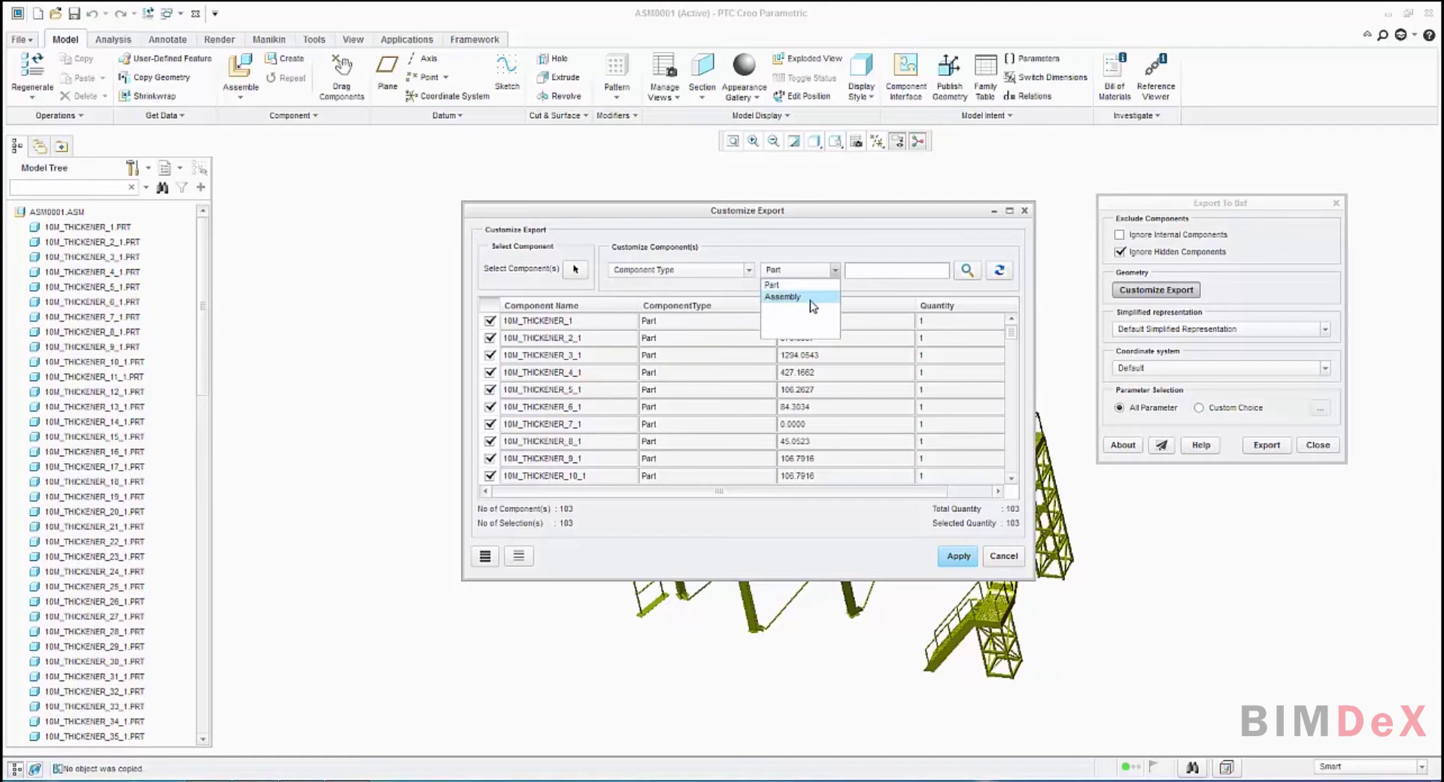
left_click(835, 273)
left_click(835, 272)
left_click(790, 296)
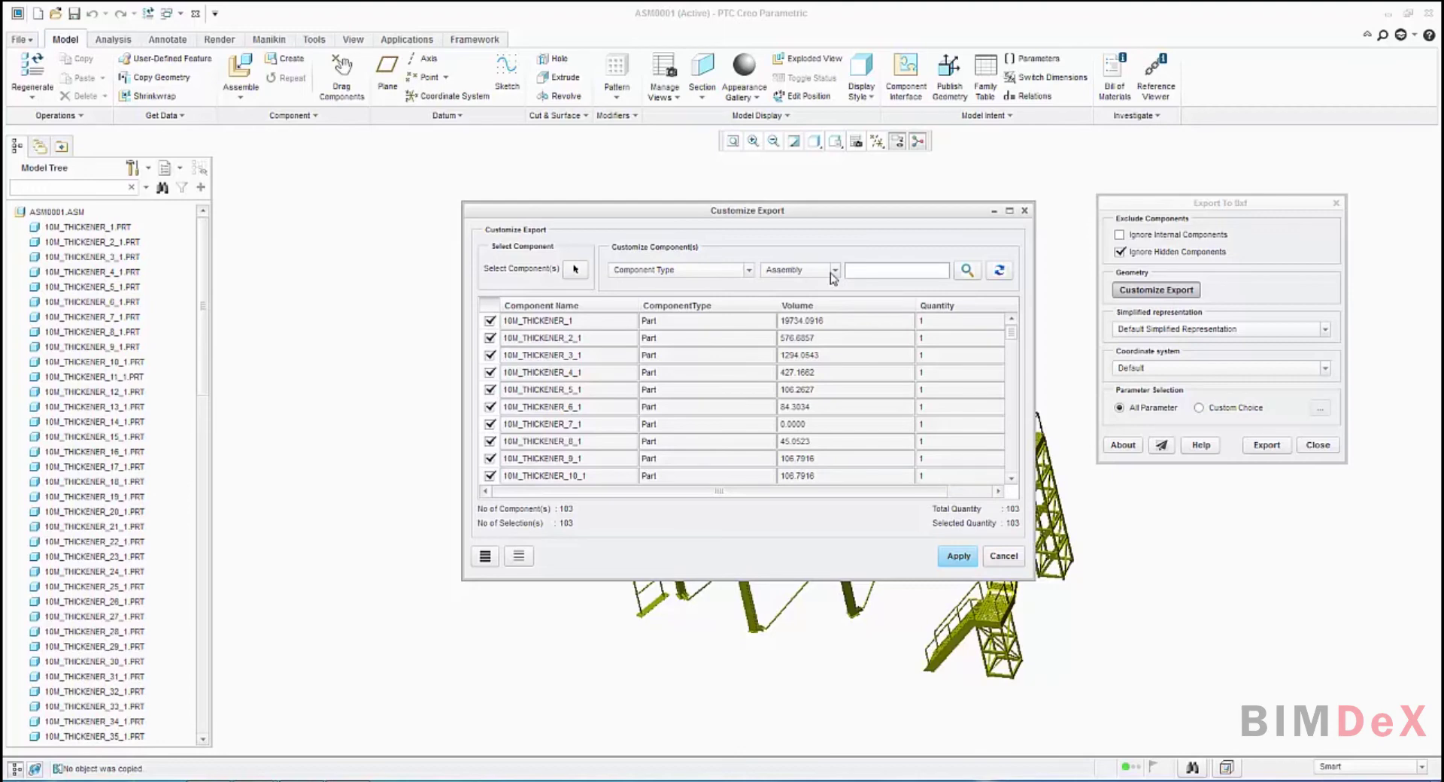
left_click(833, 271)
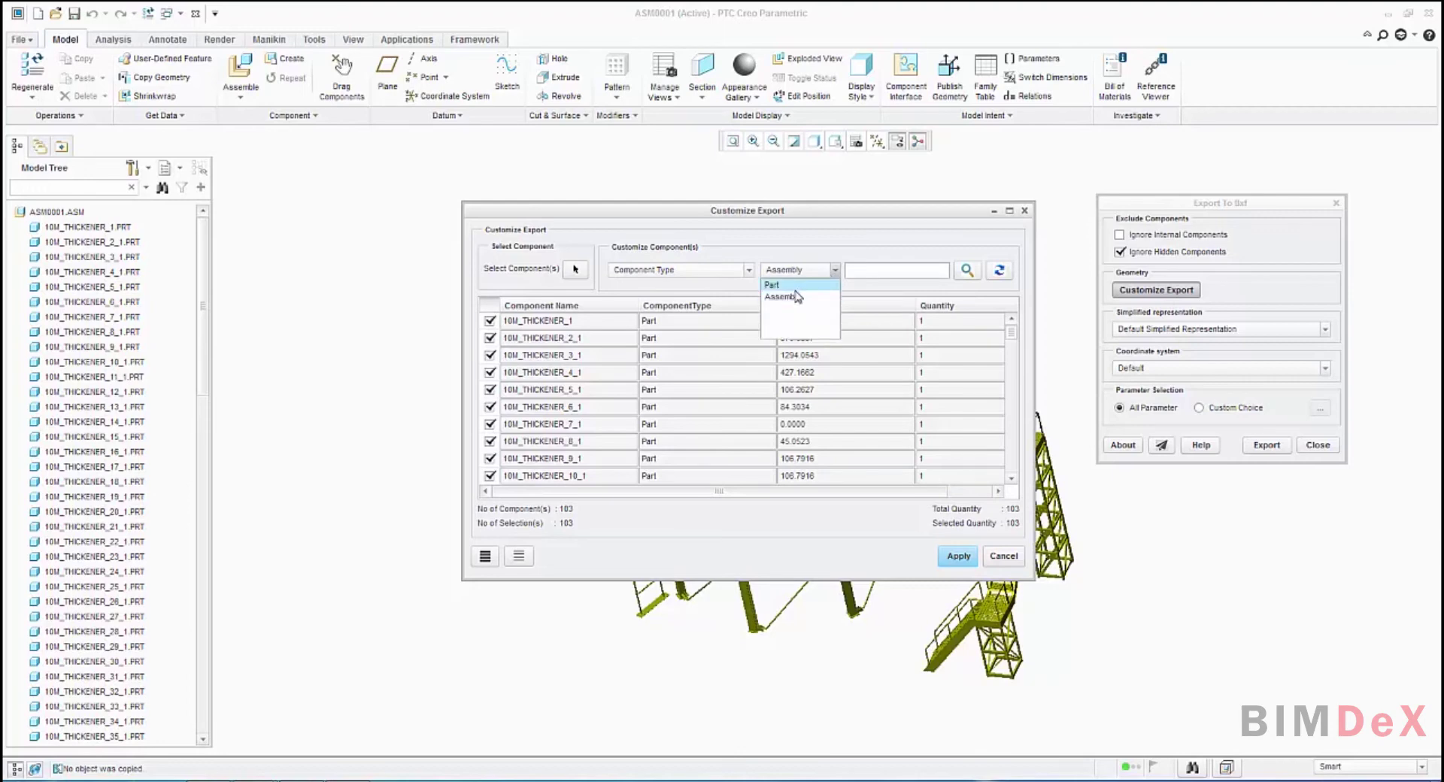
left_click(719, 295)
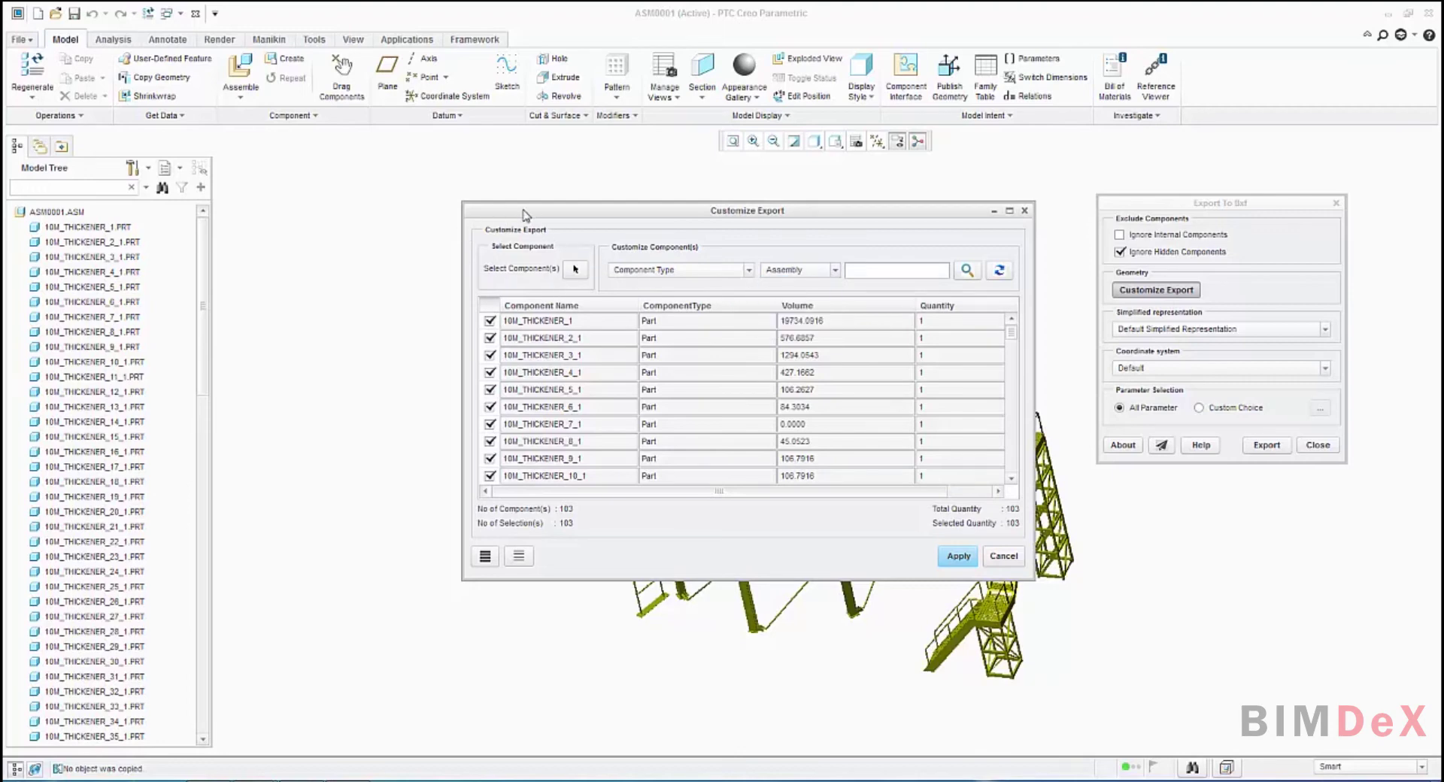
Pick 10M_THICKENER_102_1 and 10M_THICKENER_101_1 from the Model Tree as the export components.
left_click(577, 272)
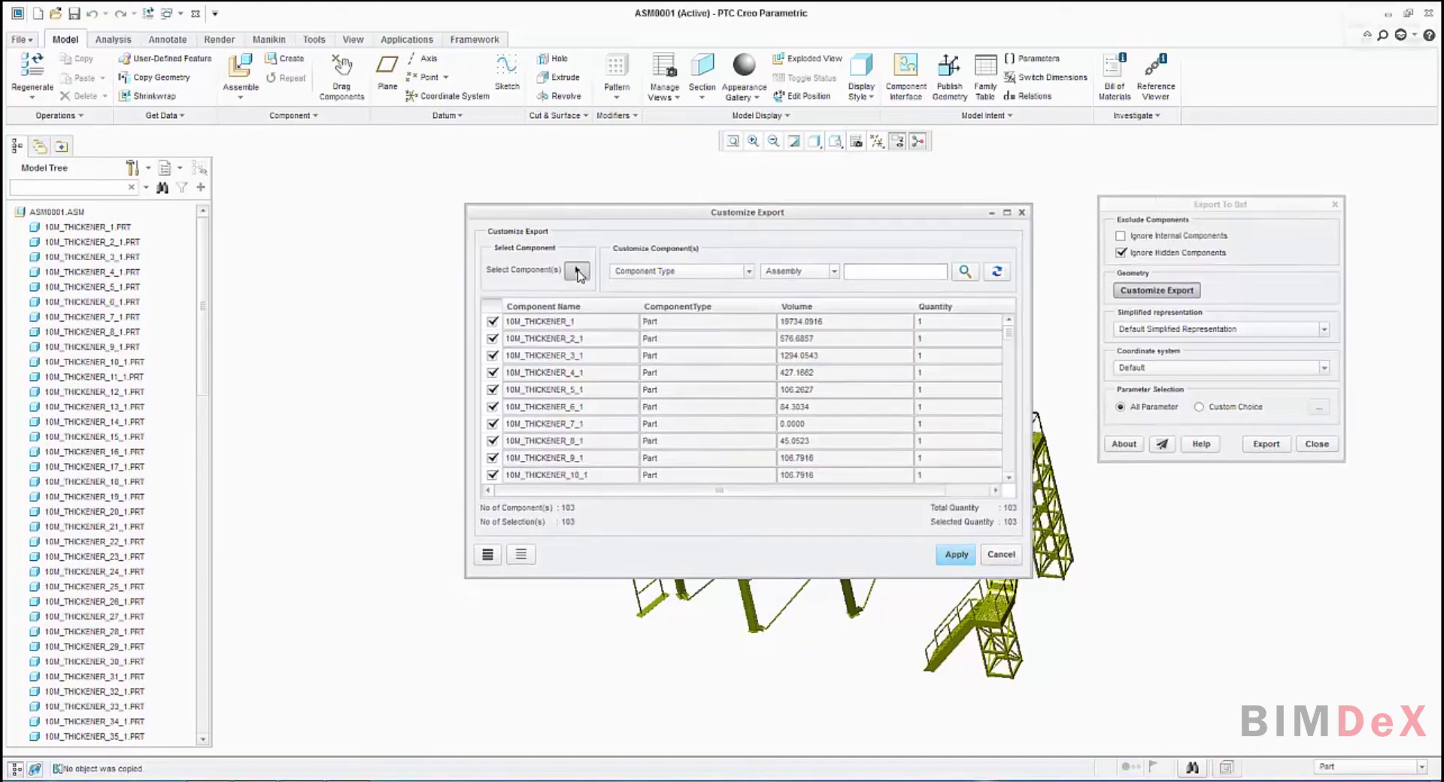
left_click_drag(205, 309, 173, 718)
left_click(132, 724)
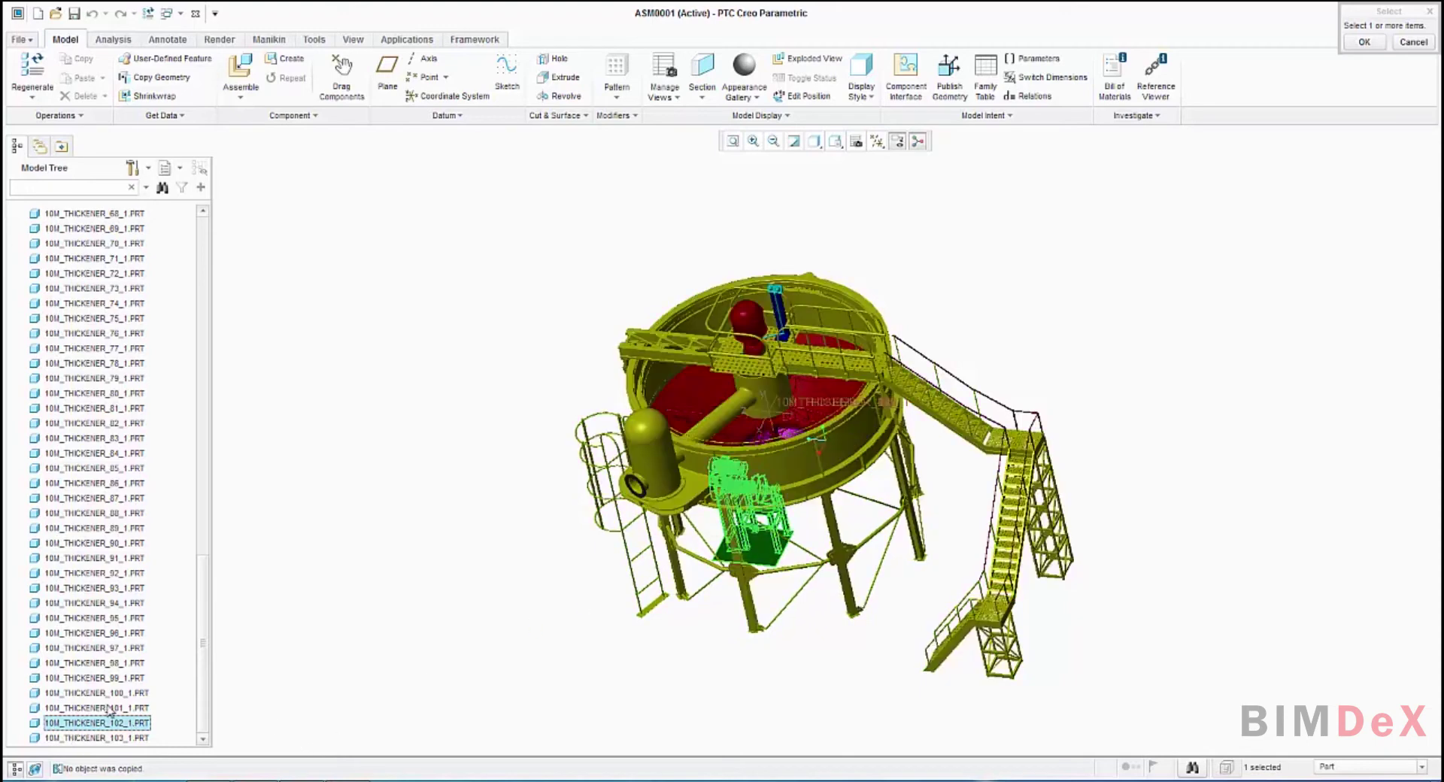
left_click(112, 709, "ctrl")
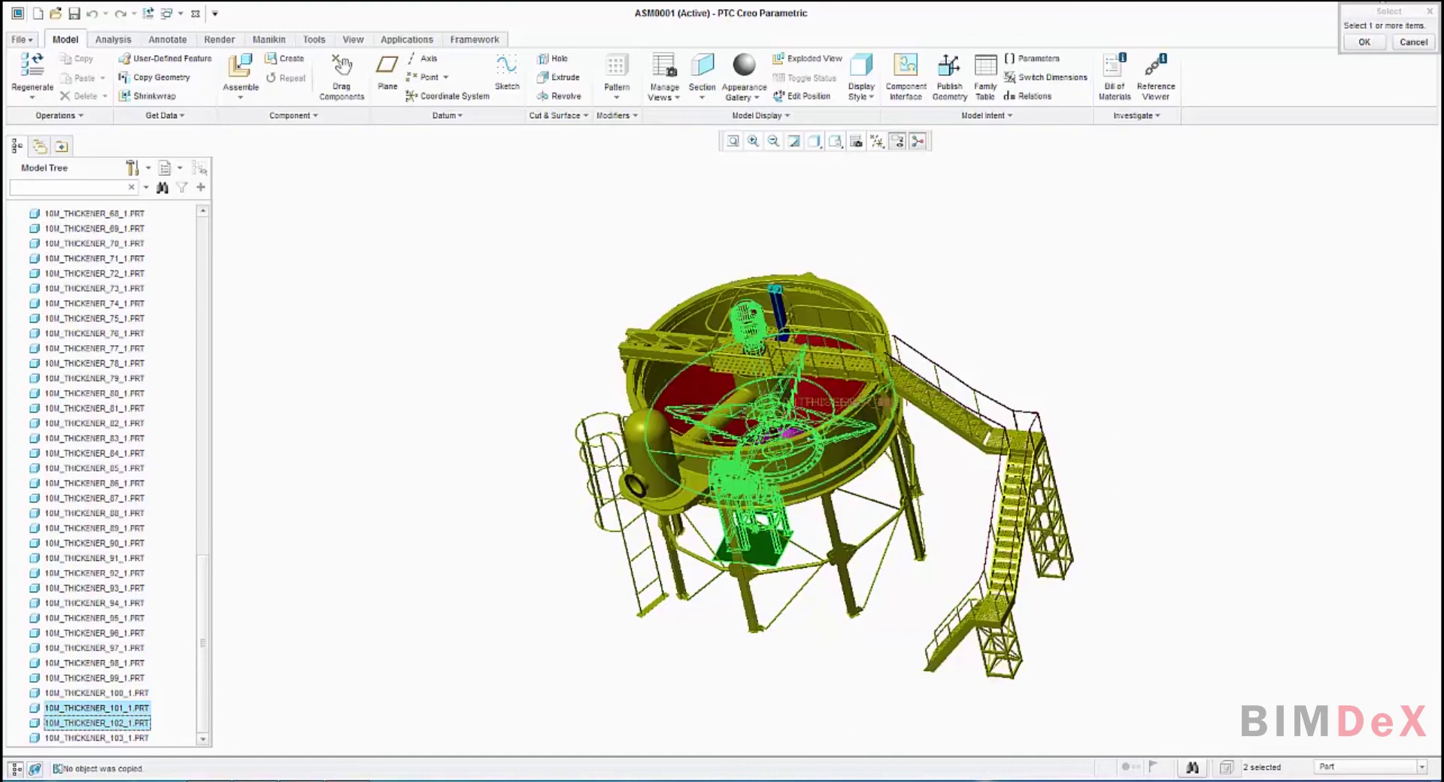
left_click(1366, 43)
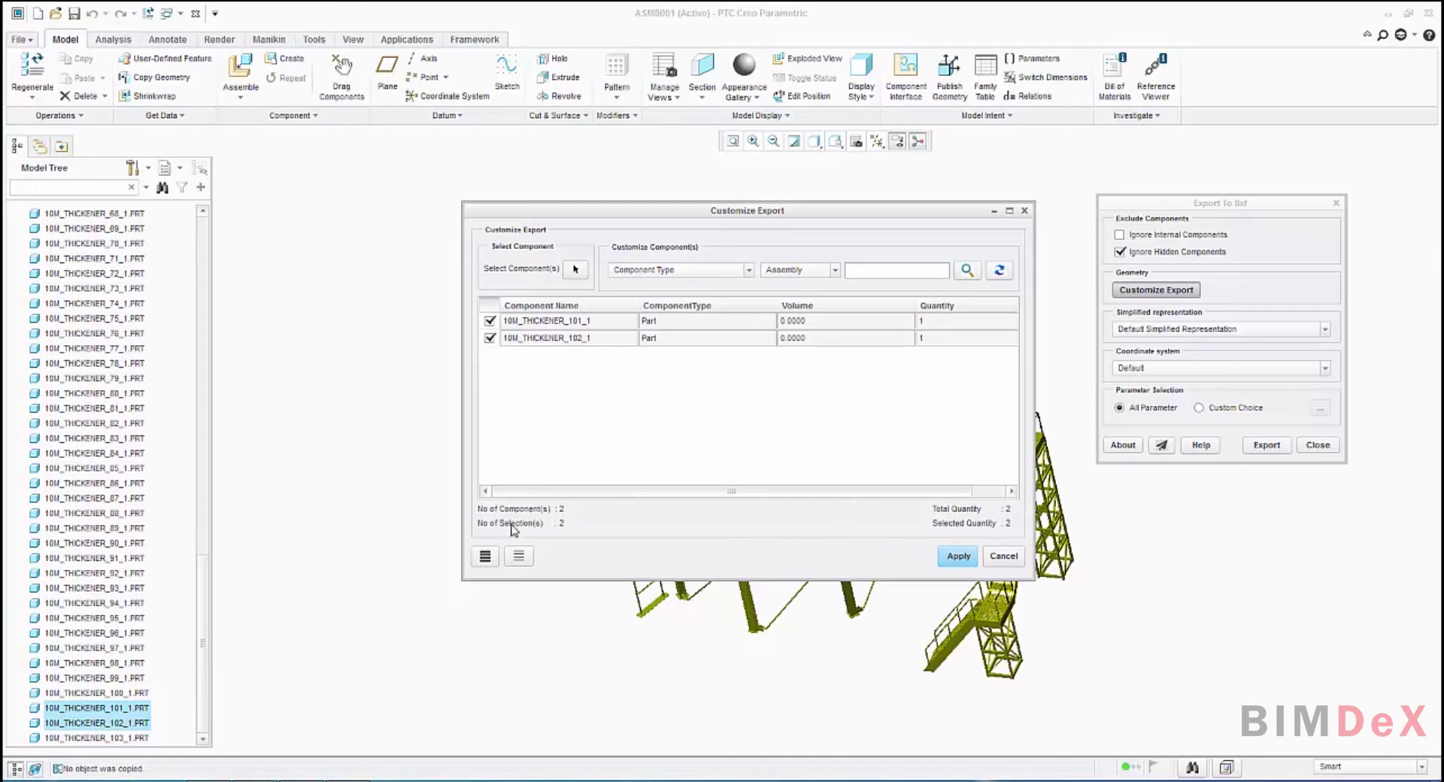
Refresh to all 103 components, leave every one checked, and cancel Customize Export.
left_click(999, 272)
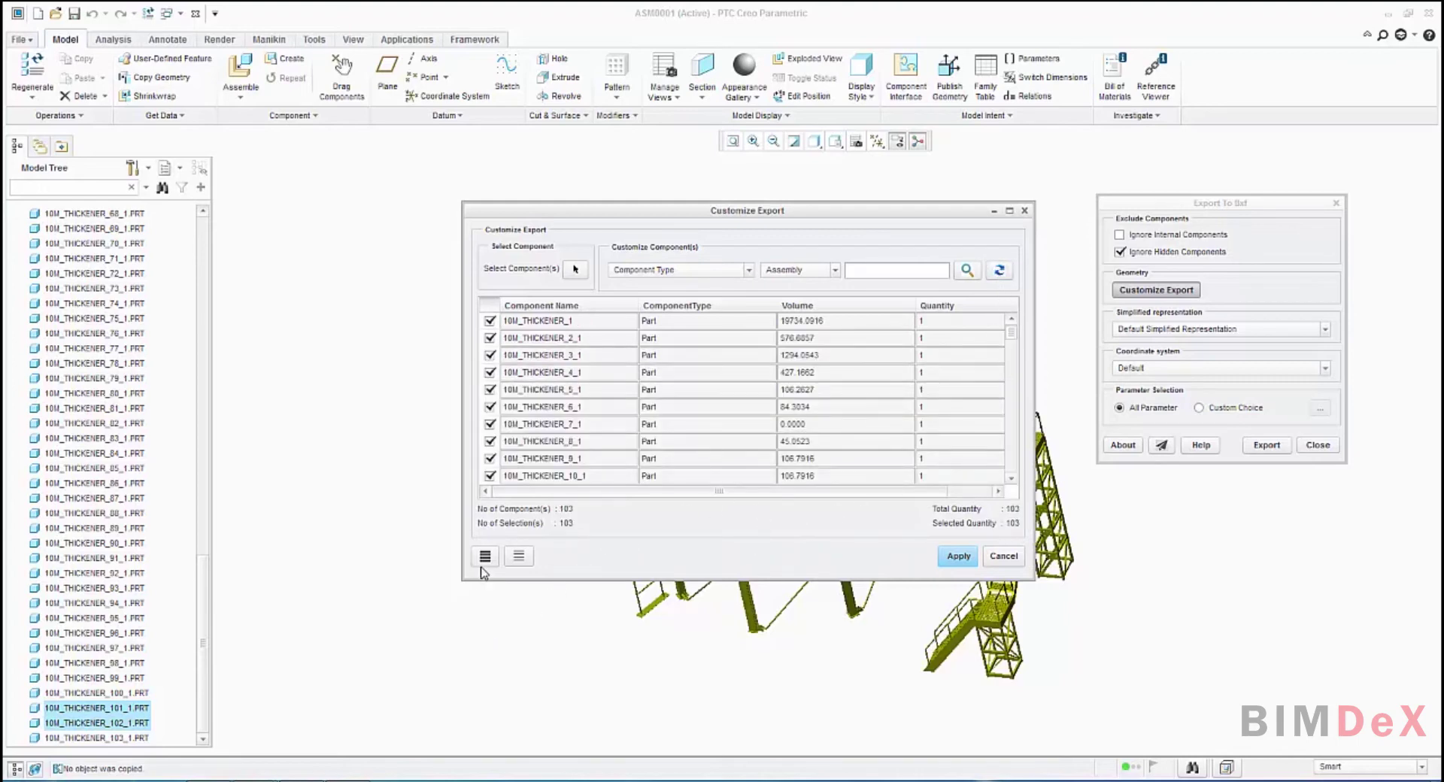
left_click(518, 556)
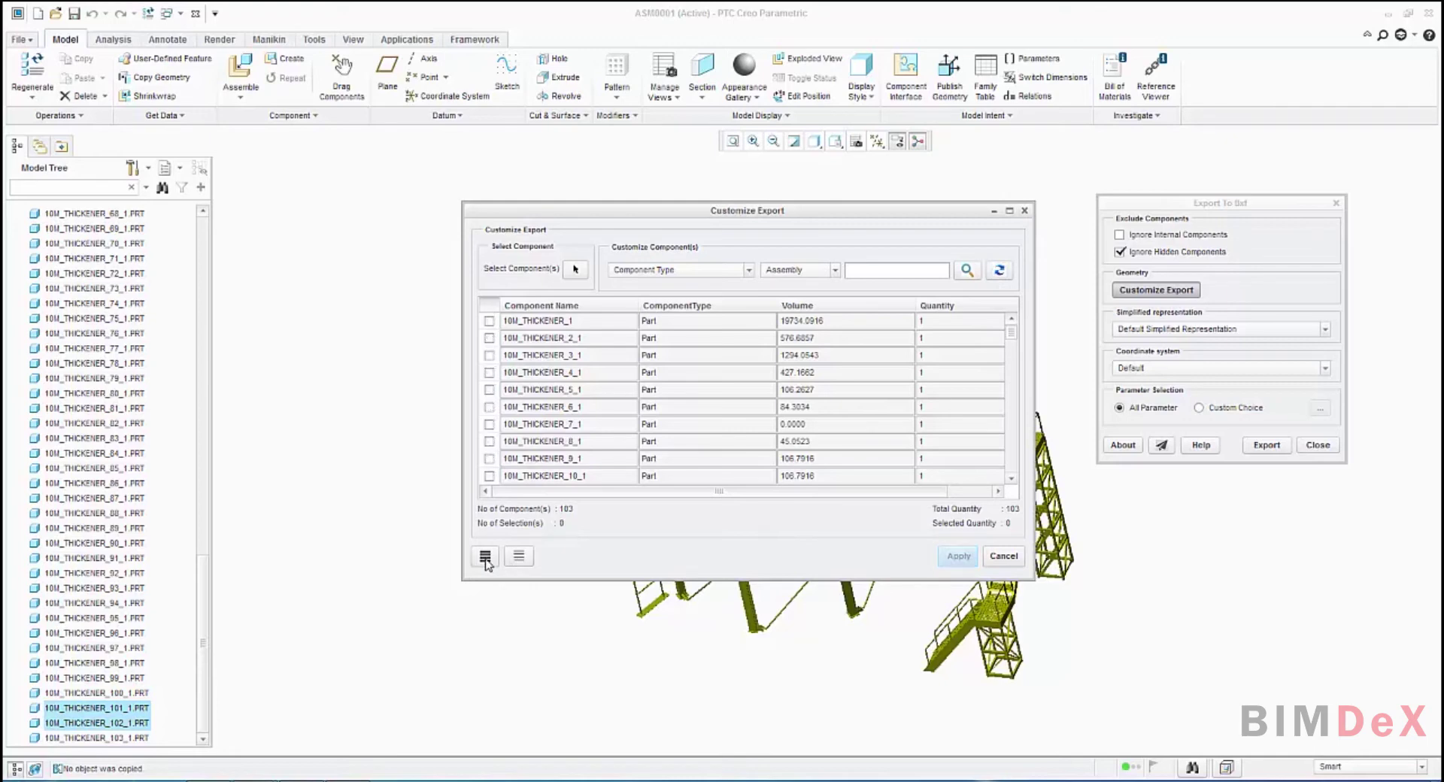
left_click(485, 558)
left_click(518, 558)
left_click(485, 559)
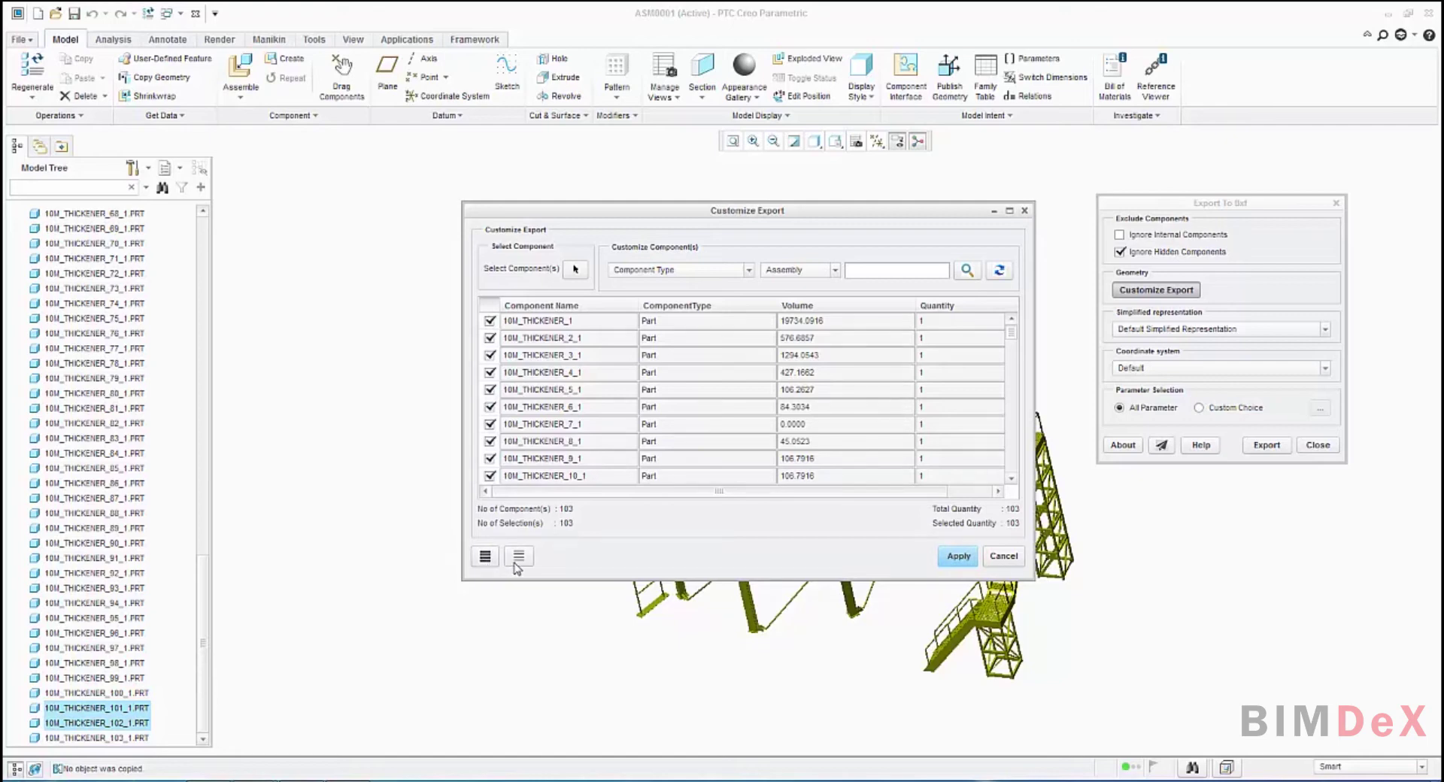
left_click(518, 559)
left_click(485, 558)
left_click(999, 558)
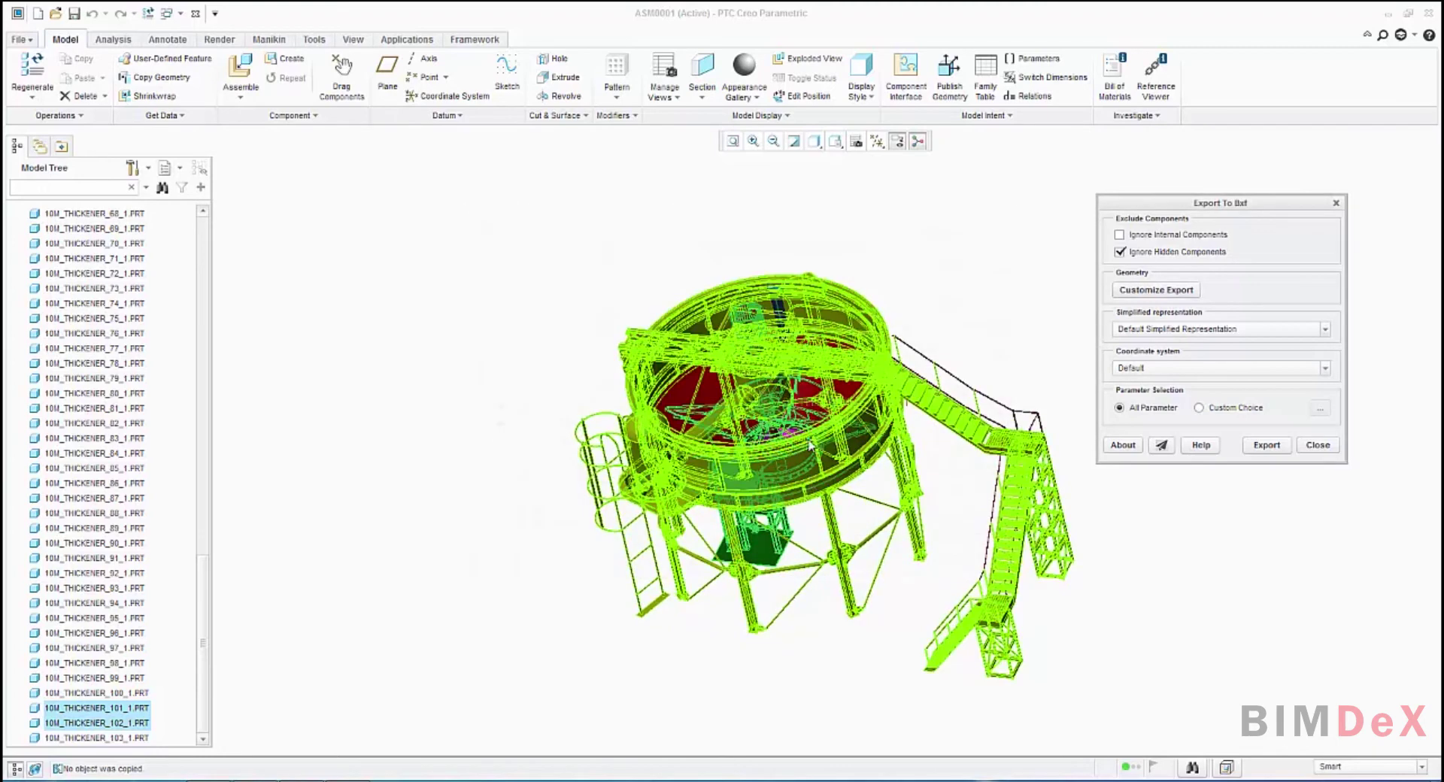
Keep Default simplified representation and Default coordinate system, and choose All Parameter.
left_click(1234, 331)
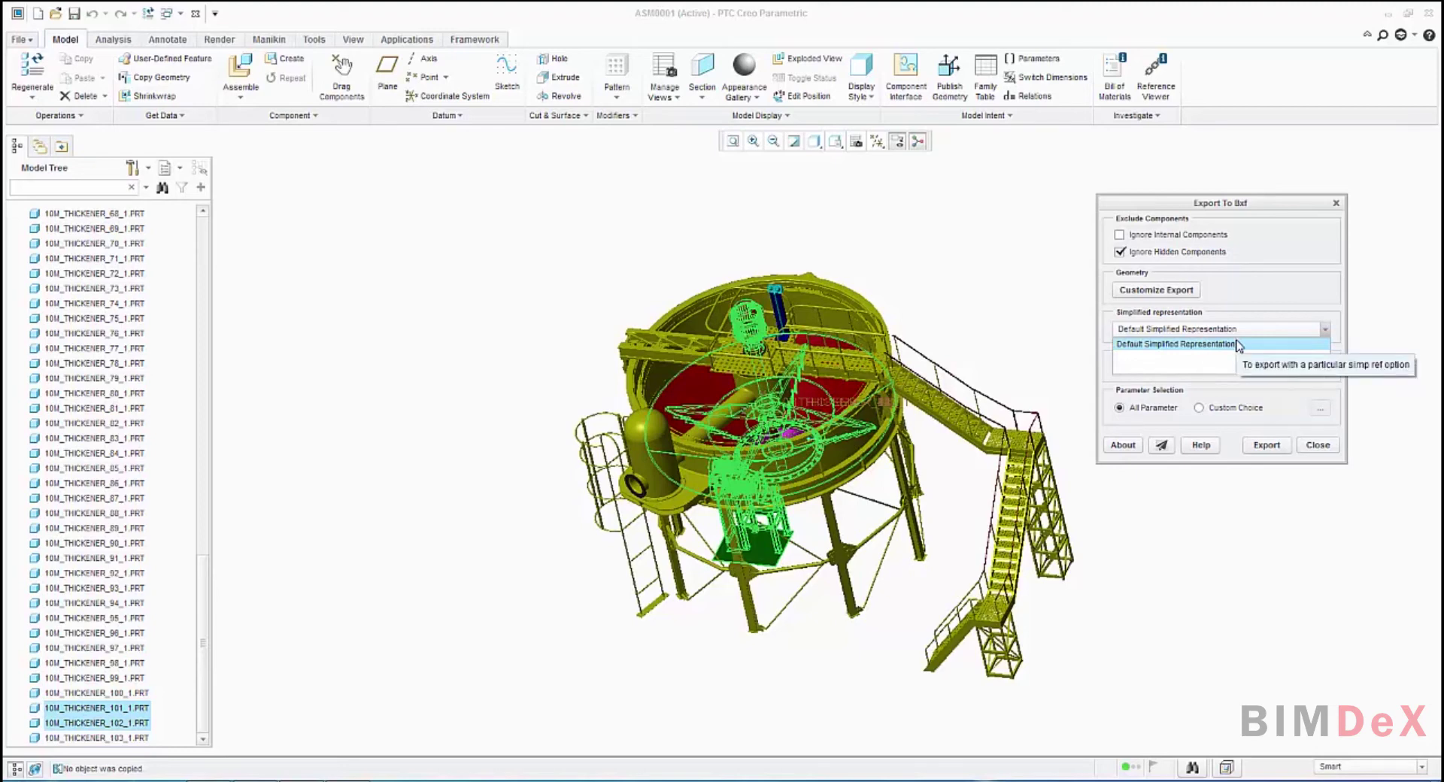
left_click(1211, 344)
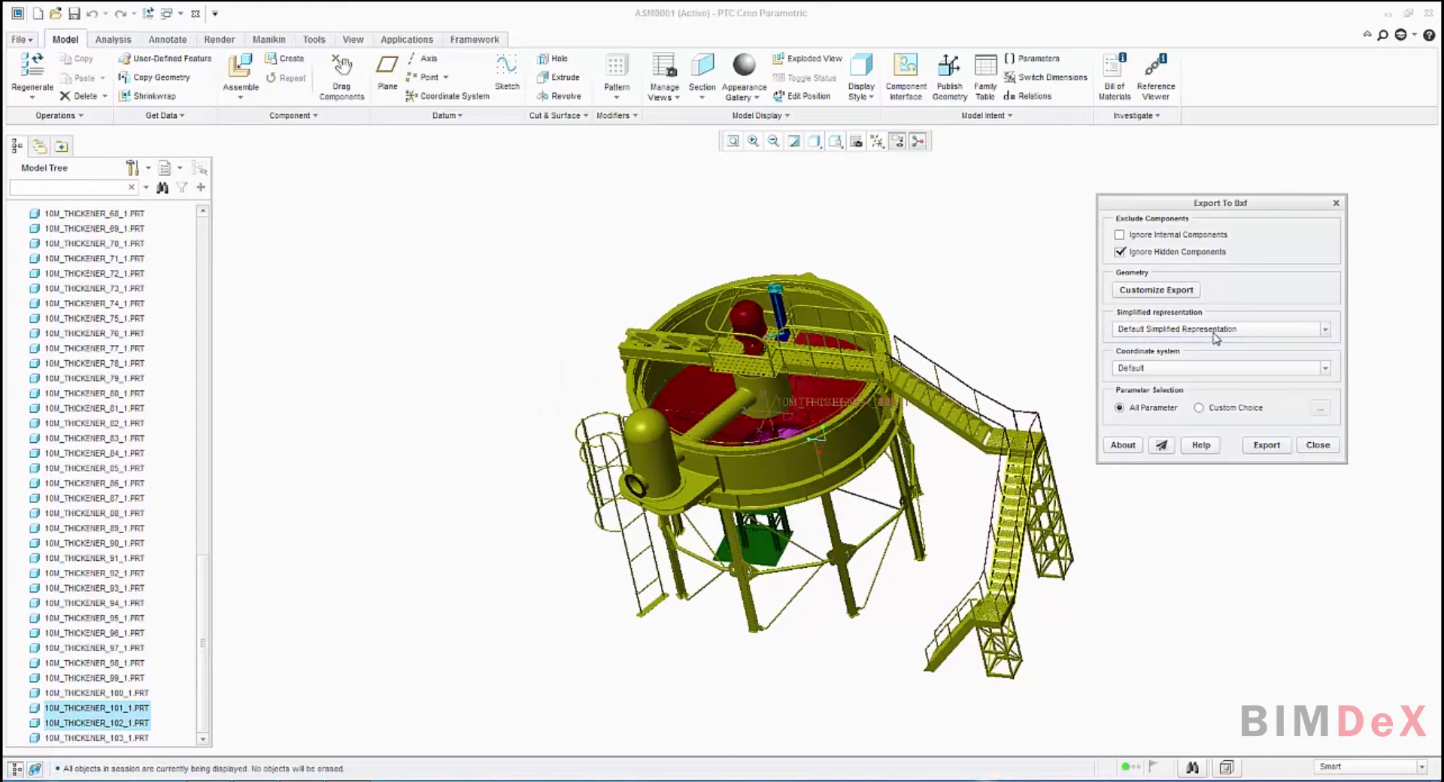
left_click(1219, 336)
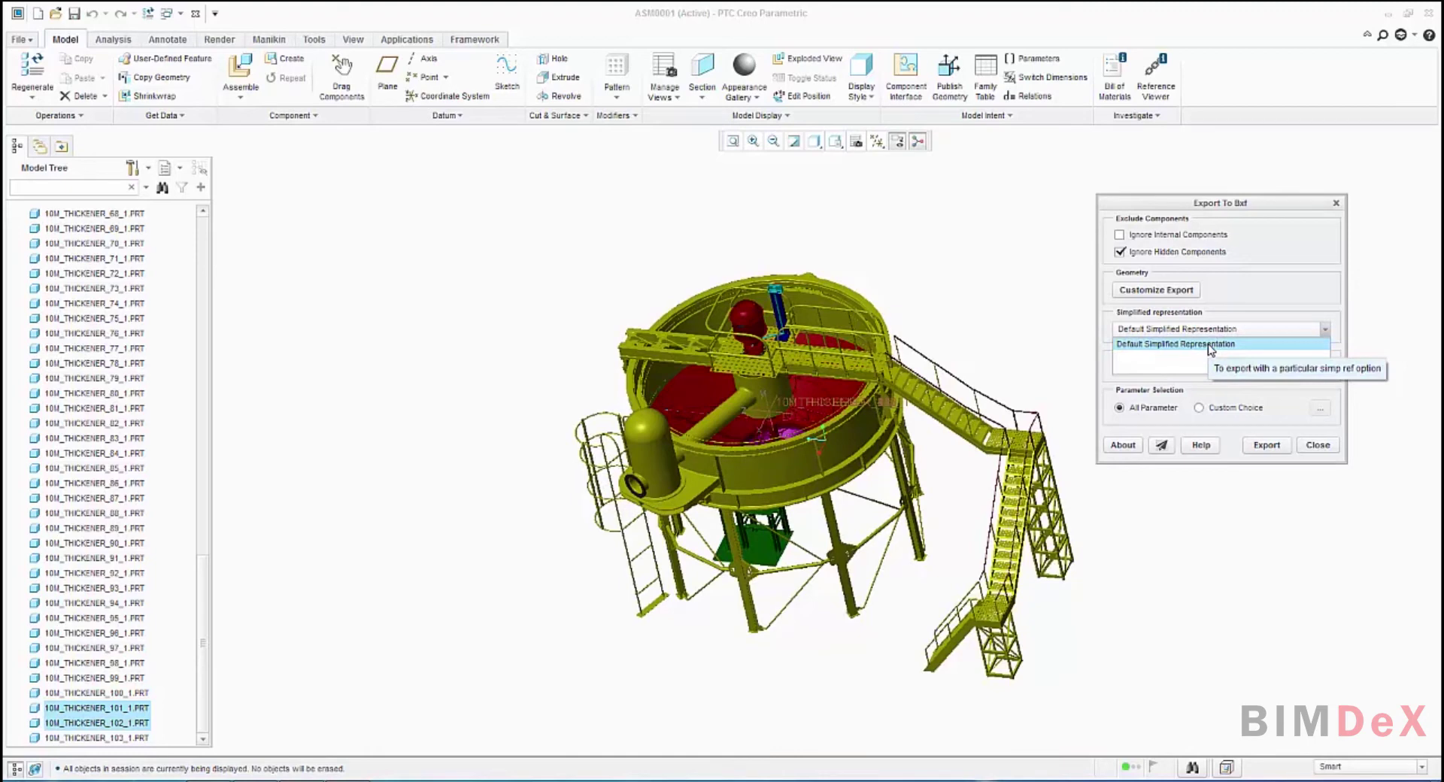
left_click(1209, 344)
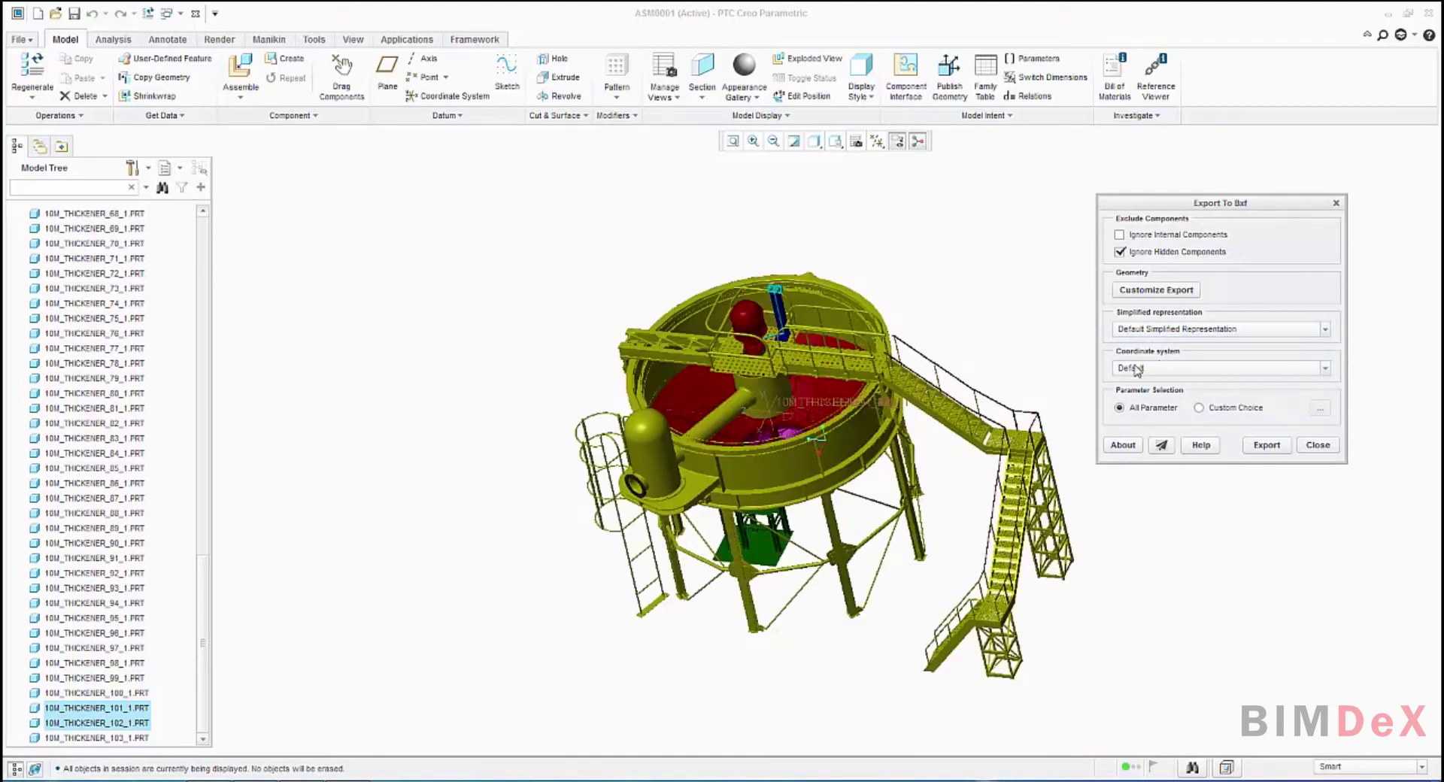
left_click(1199, 376)
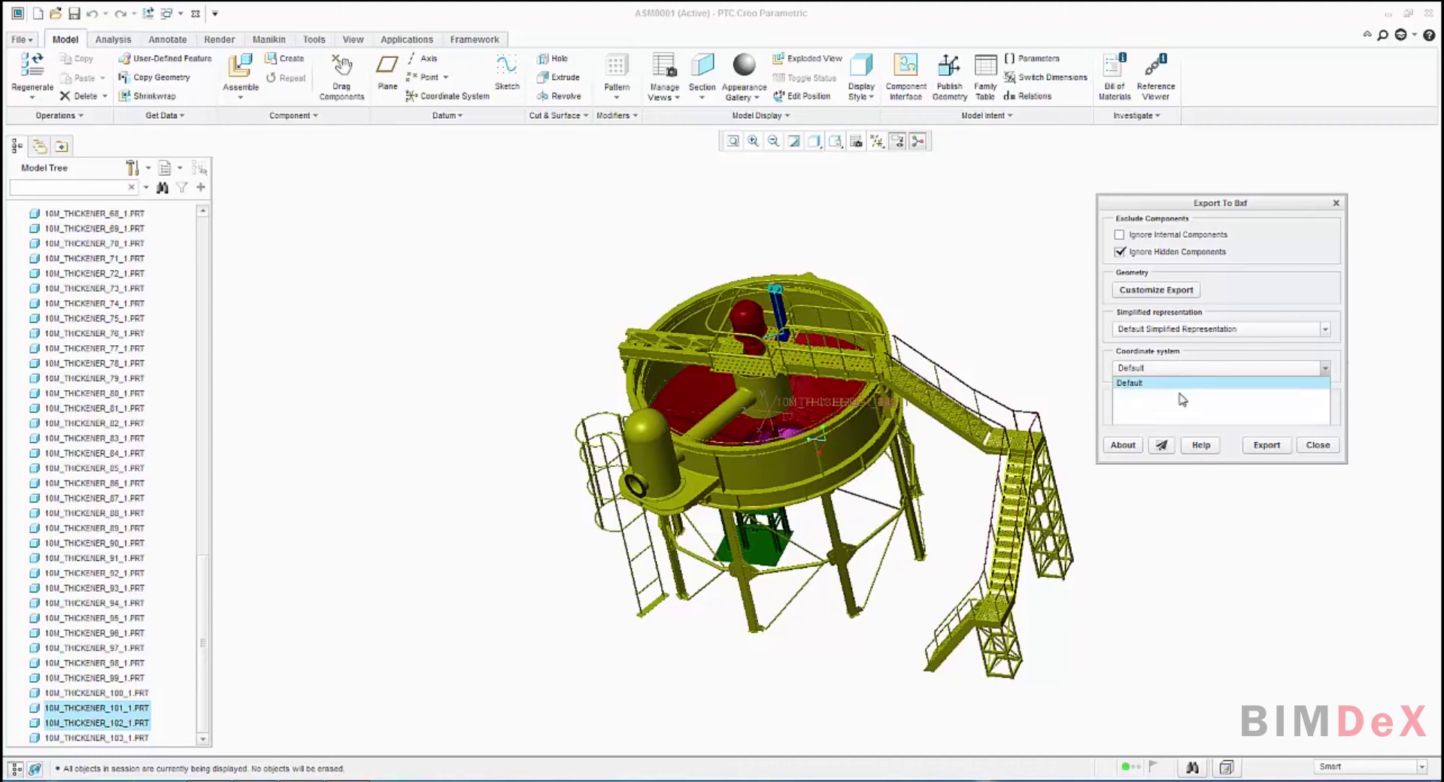
left_click(1220, 369)
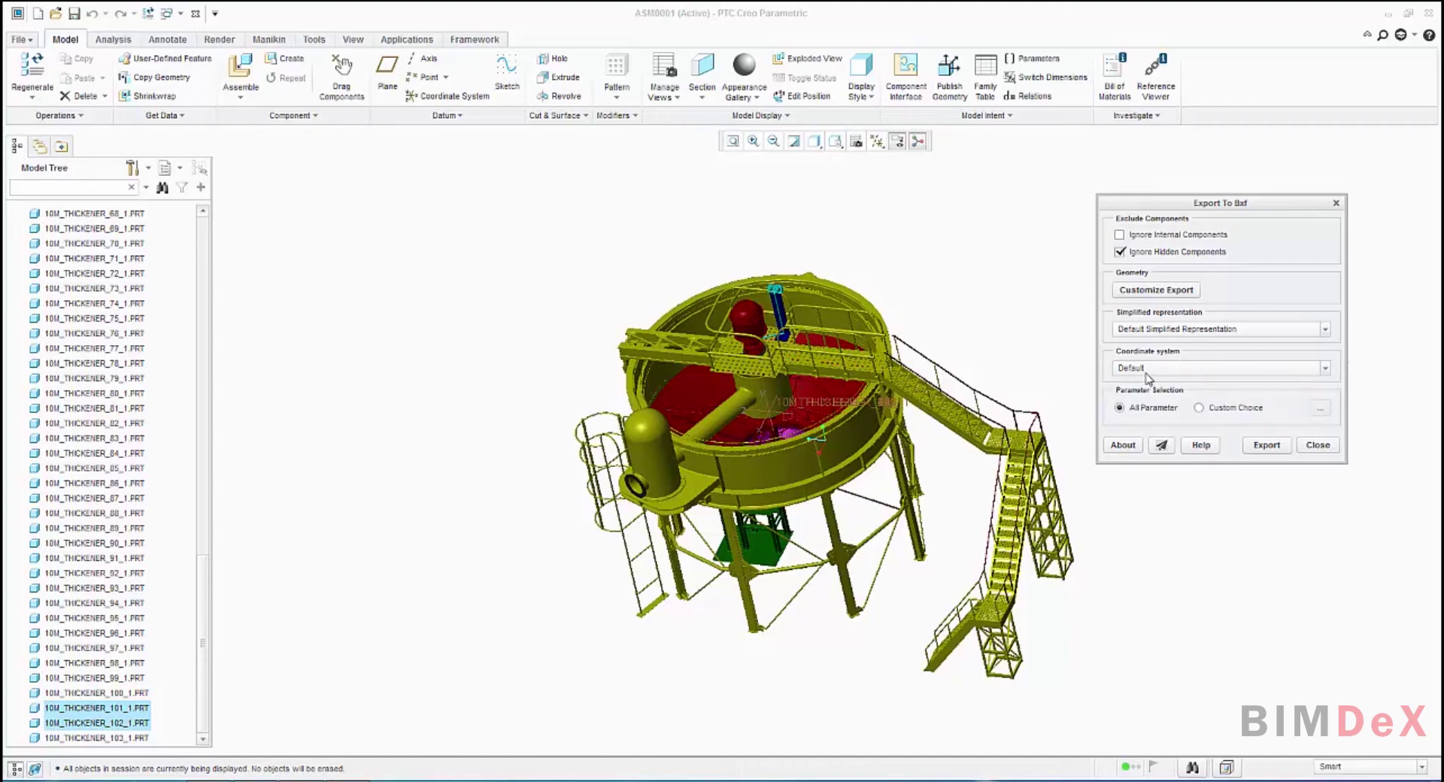
left_click(1120, 408)
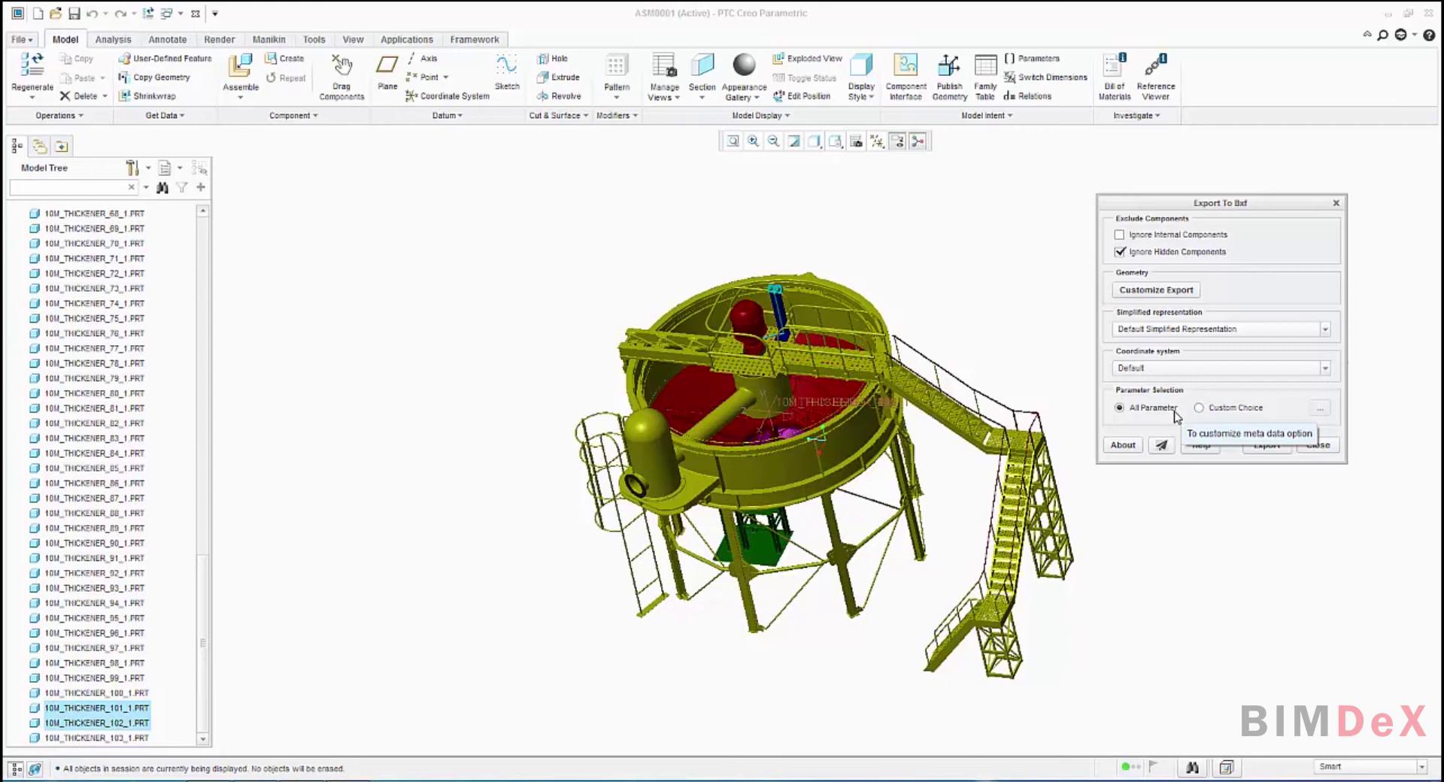
left_click(1199, 408)
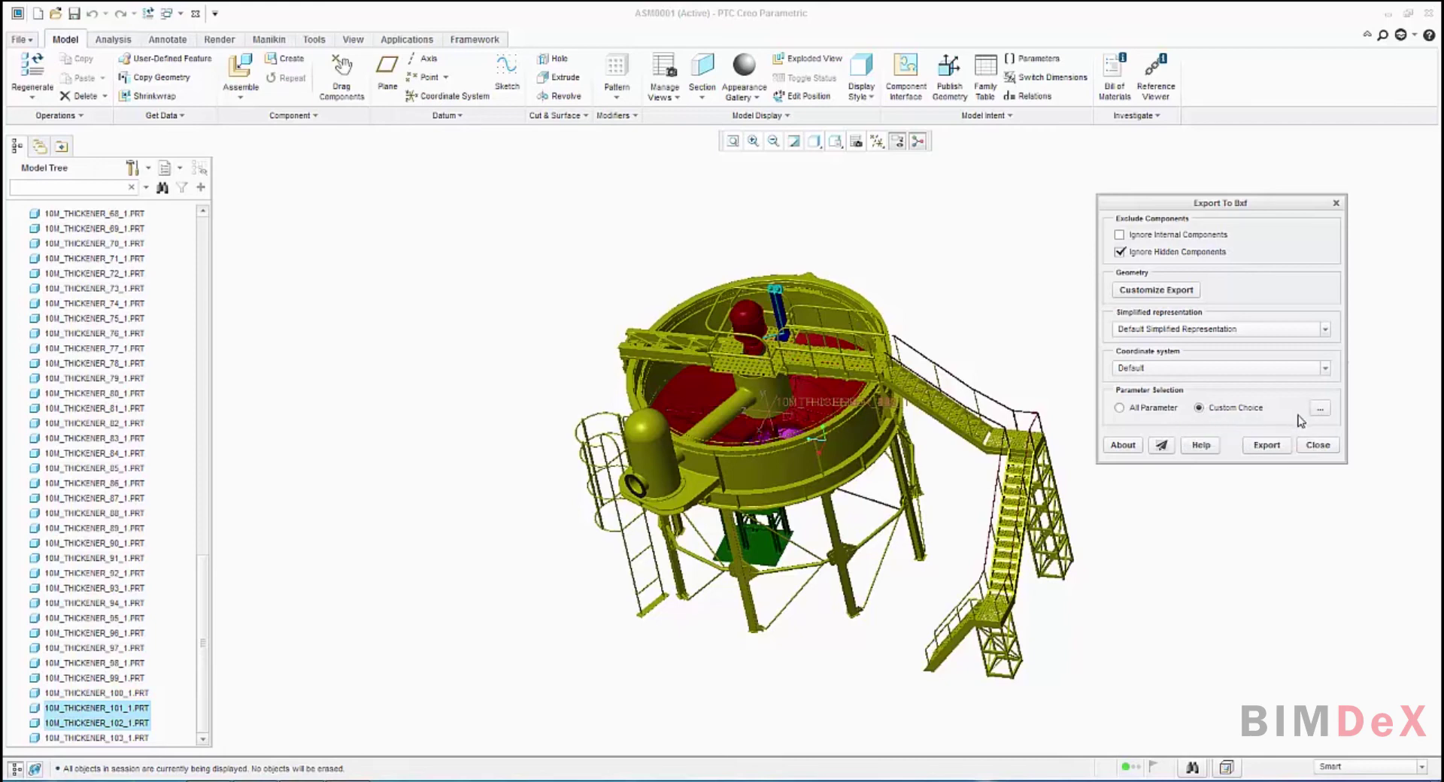
left_click(1321, 411)
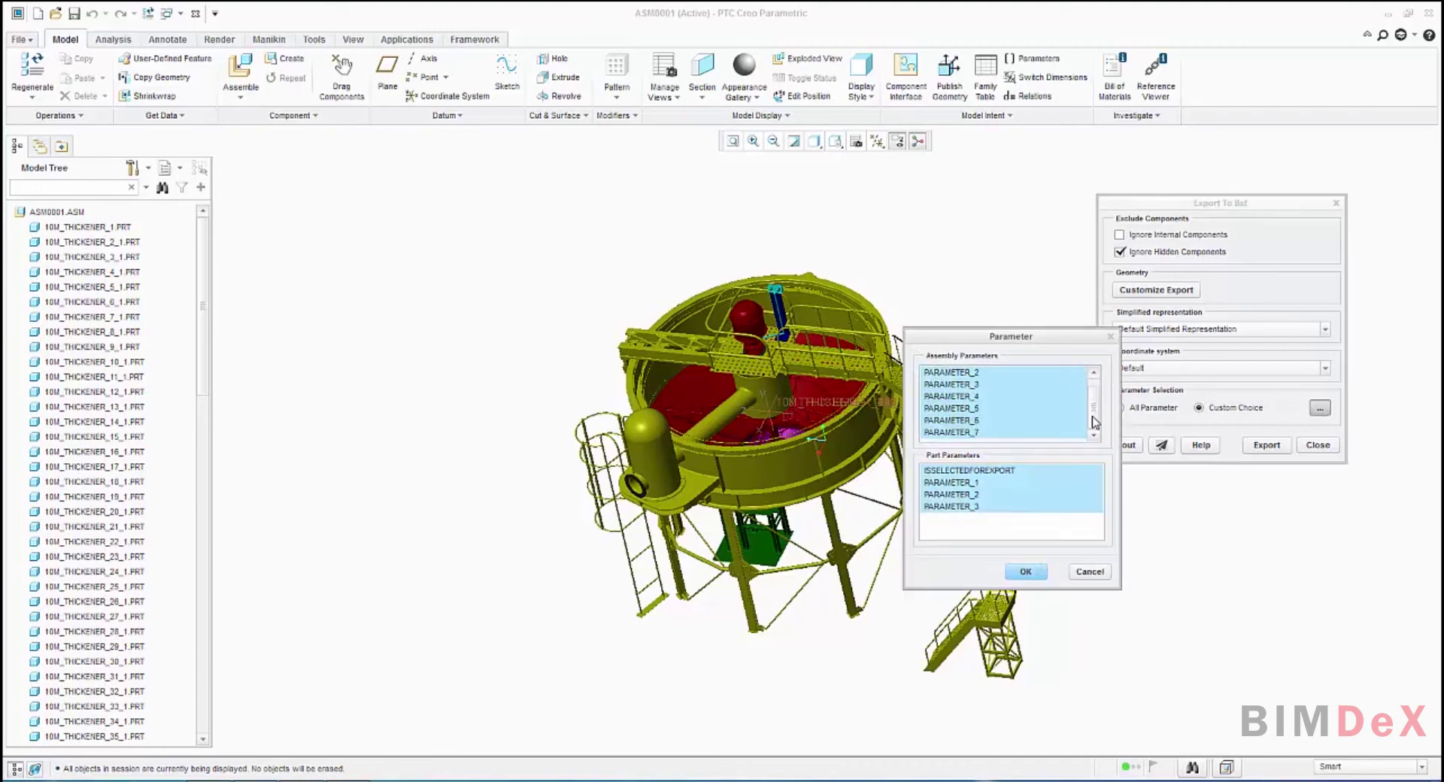
scroll(1094, 423, "up", 1)
left_click(980, 494)
left_click(978, 419)
left_click(974, 384)
left_click(974, 424)
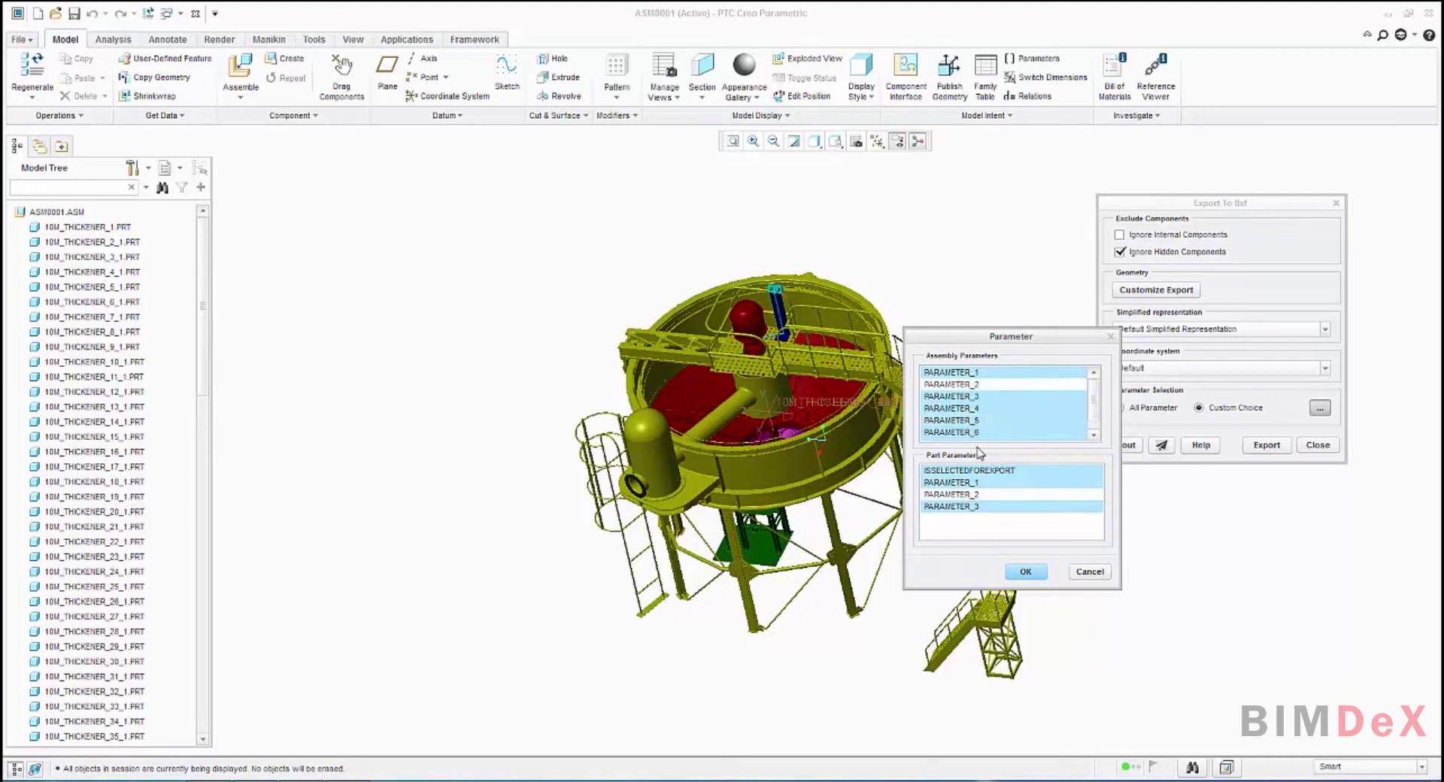
left_click(1037, 574)
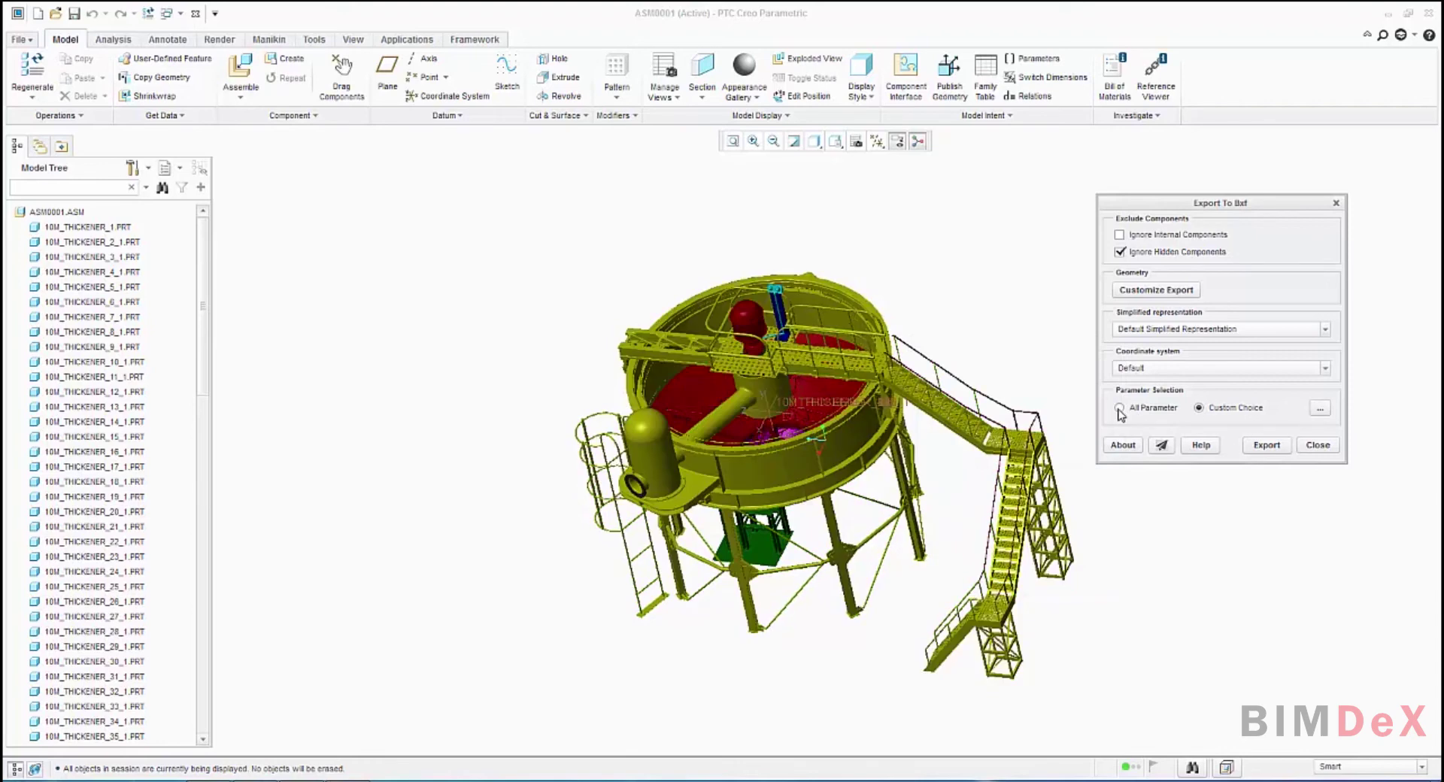
left_click_drag(1190, 206, 1157, 263)
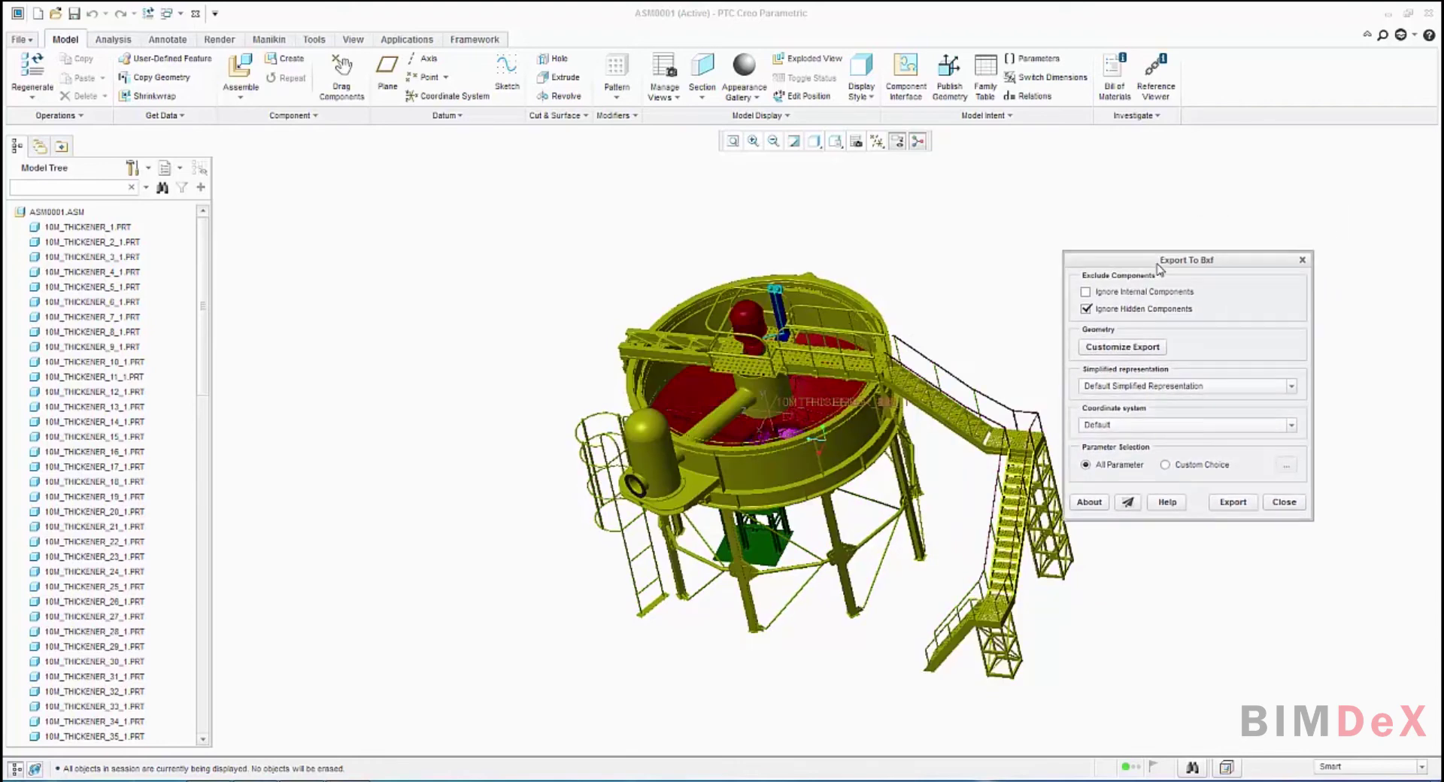
Export to asm0001.bxf, then read and close the asm0001_Report log in Notepad.
left_click(1236, 506)
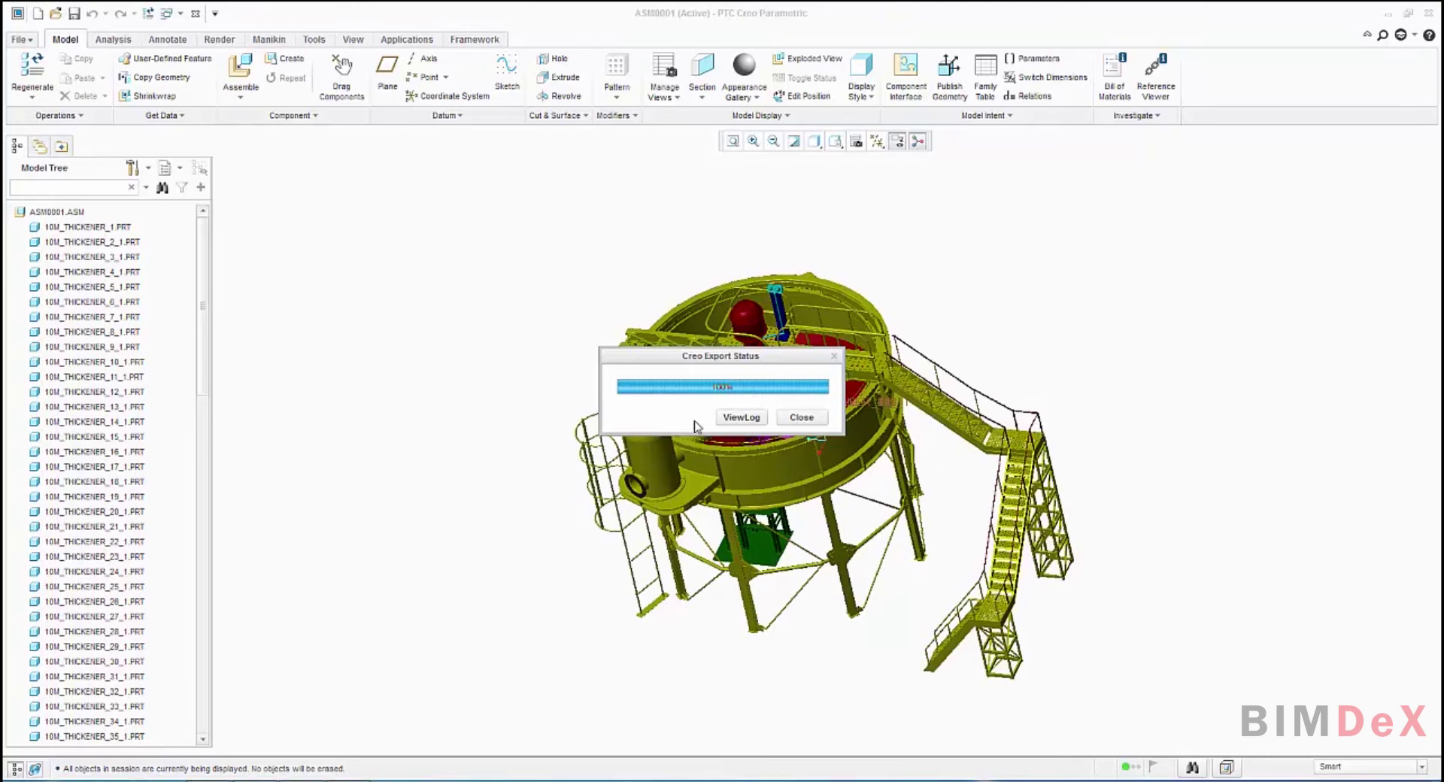
left_click(741, 418)
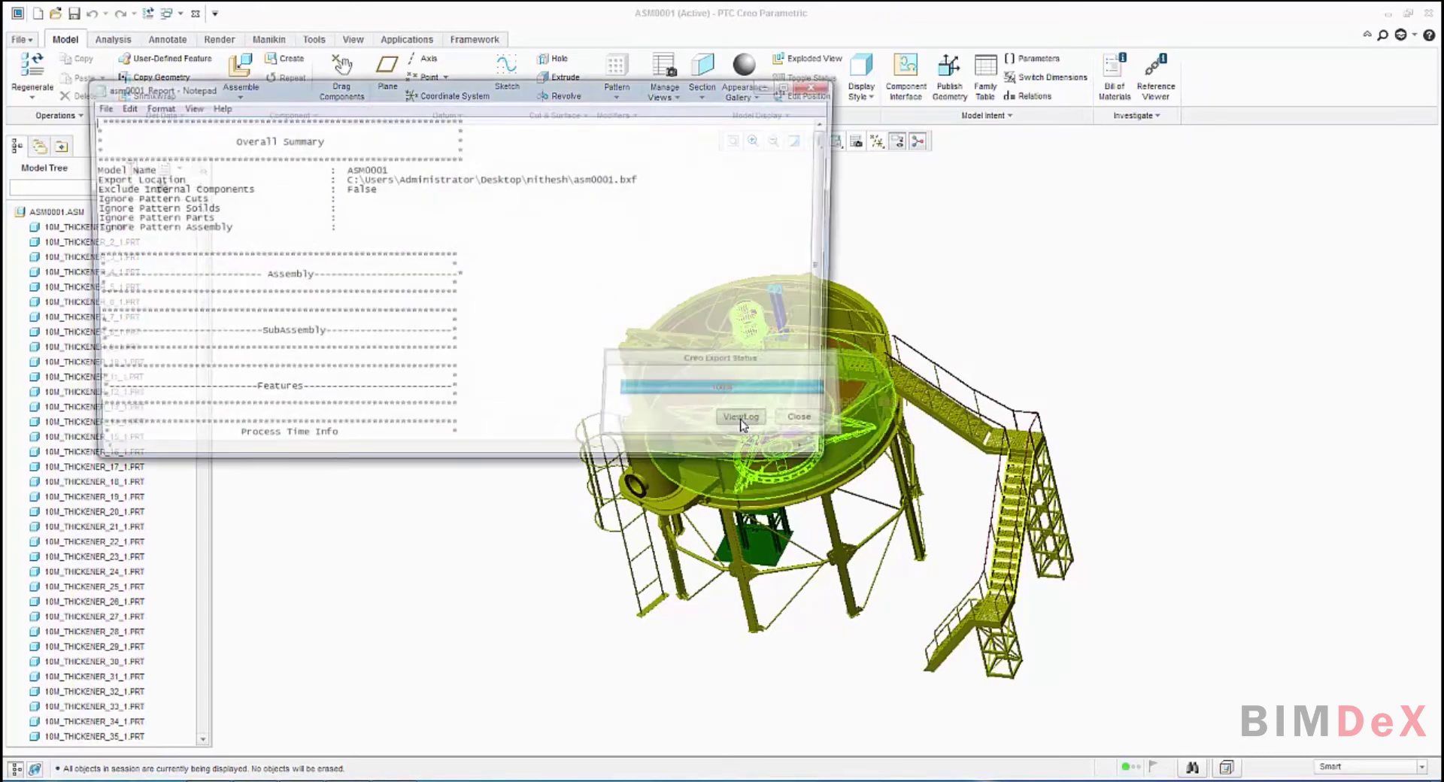
scroll(726, 256, "down", 2)
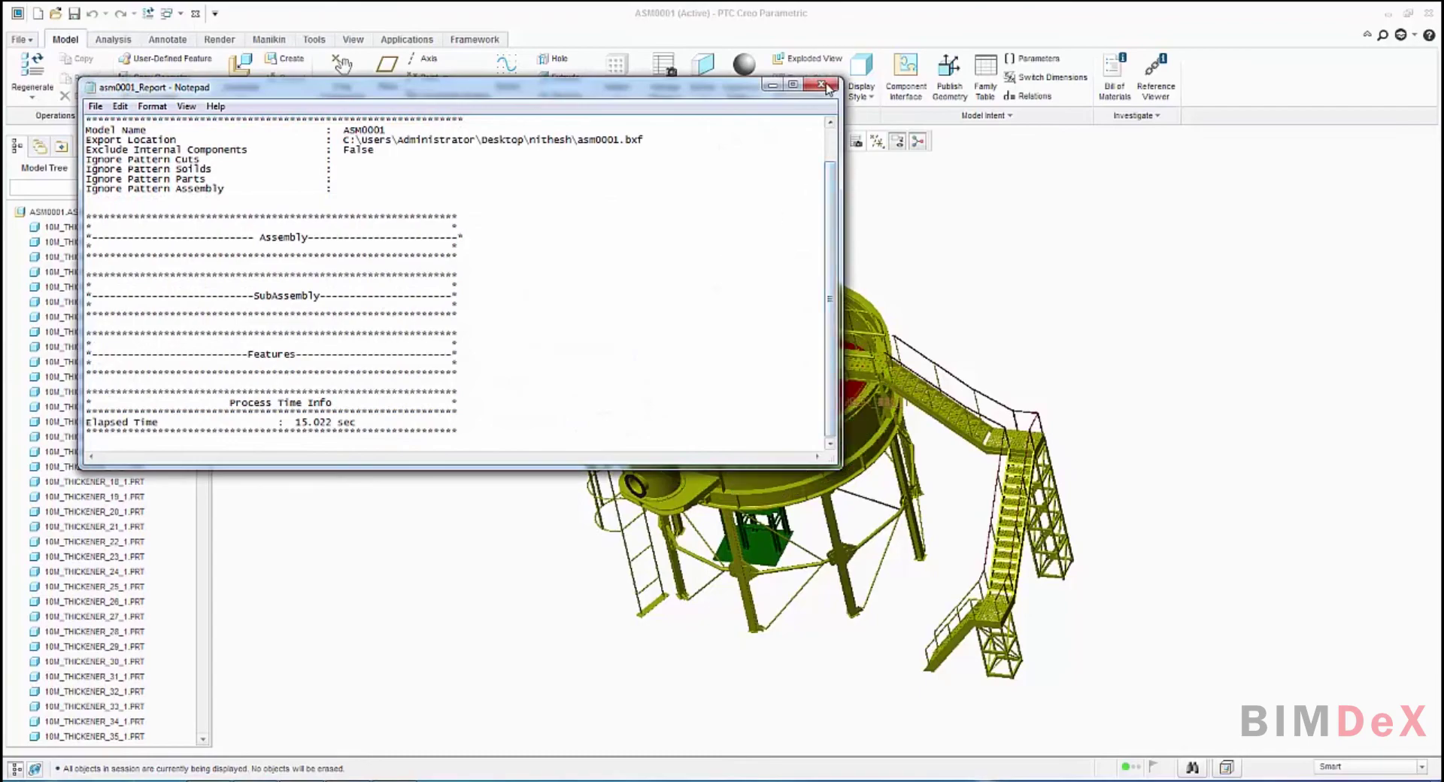
left_click(821, 85)
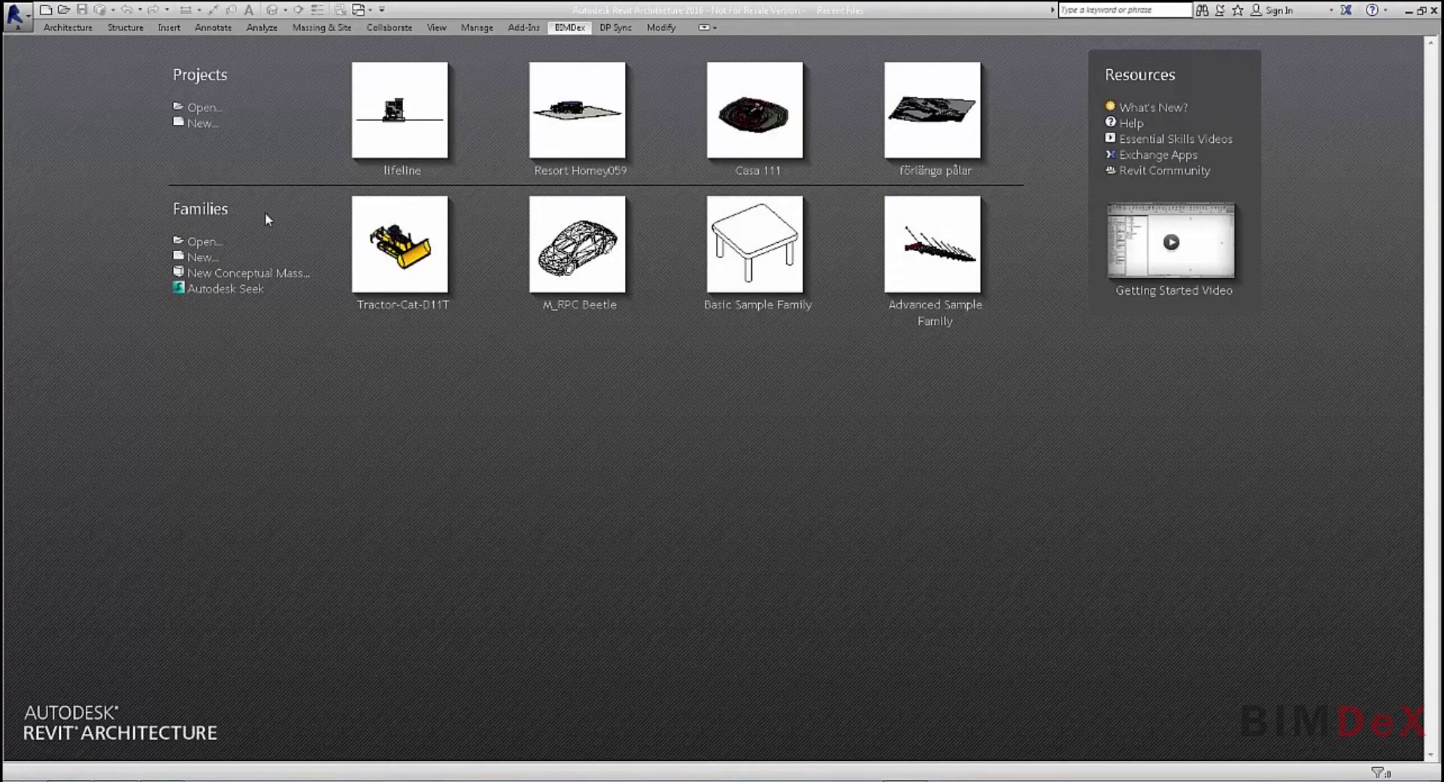
Create a new family from the Generic Model template.
left_click(201, 257)
left_click(653, 312)
left_click(949, 541)
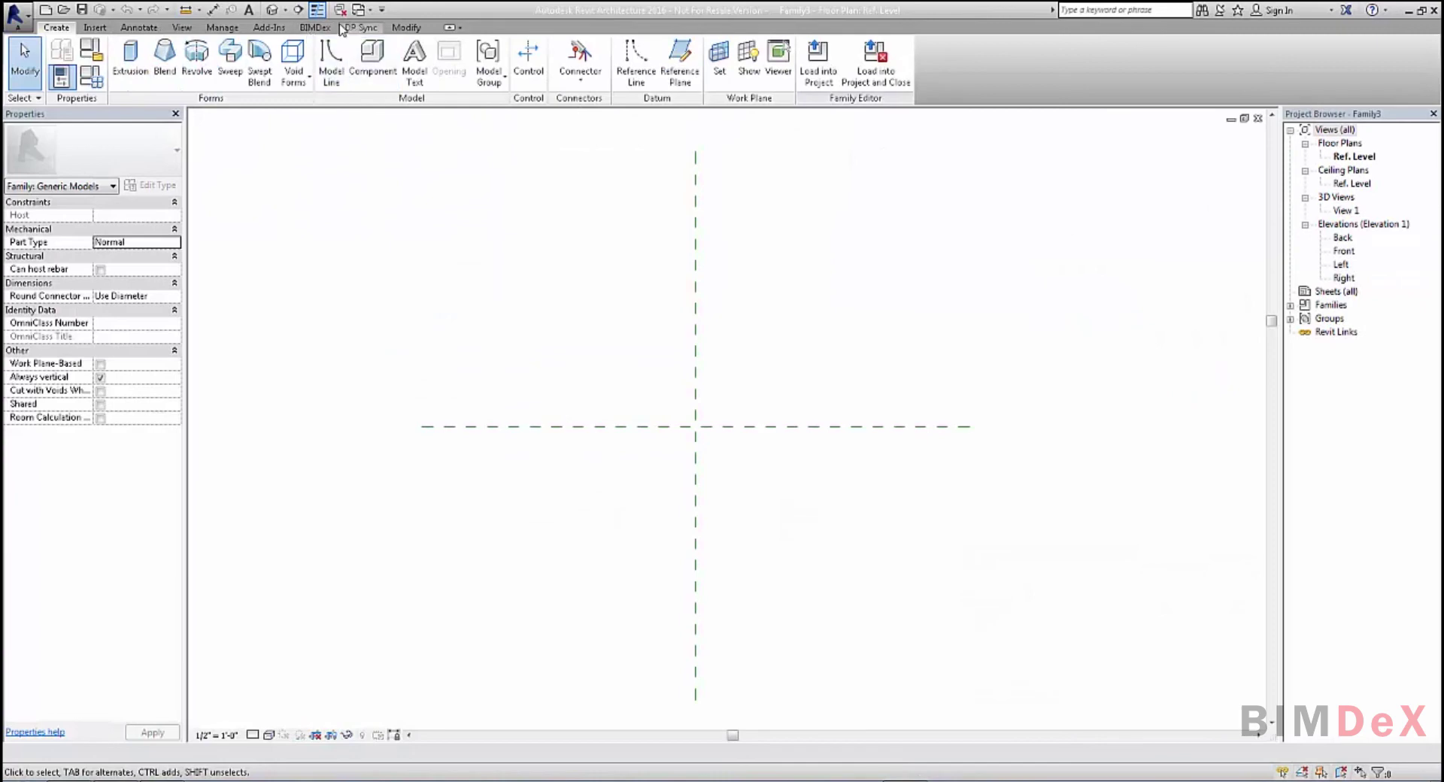
Start a BIMDeX import and select asm0001.bxf.
left_click(317, 31)
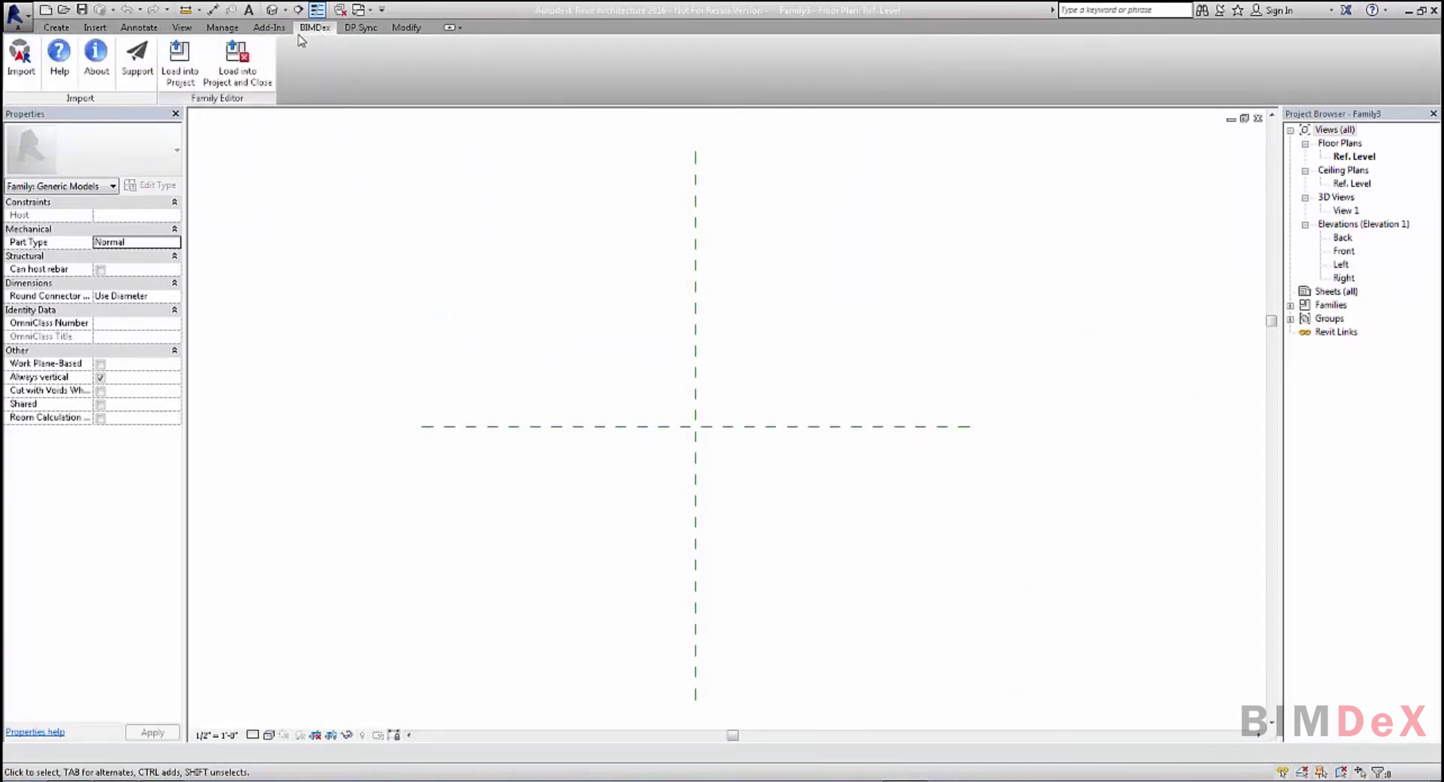
left_click(25, 72)
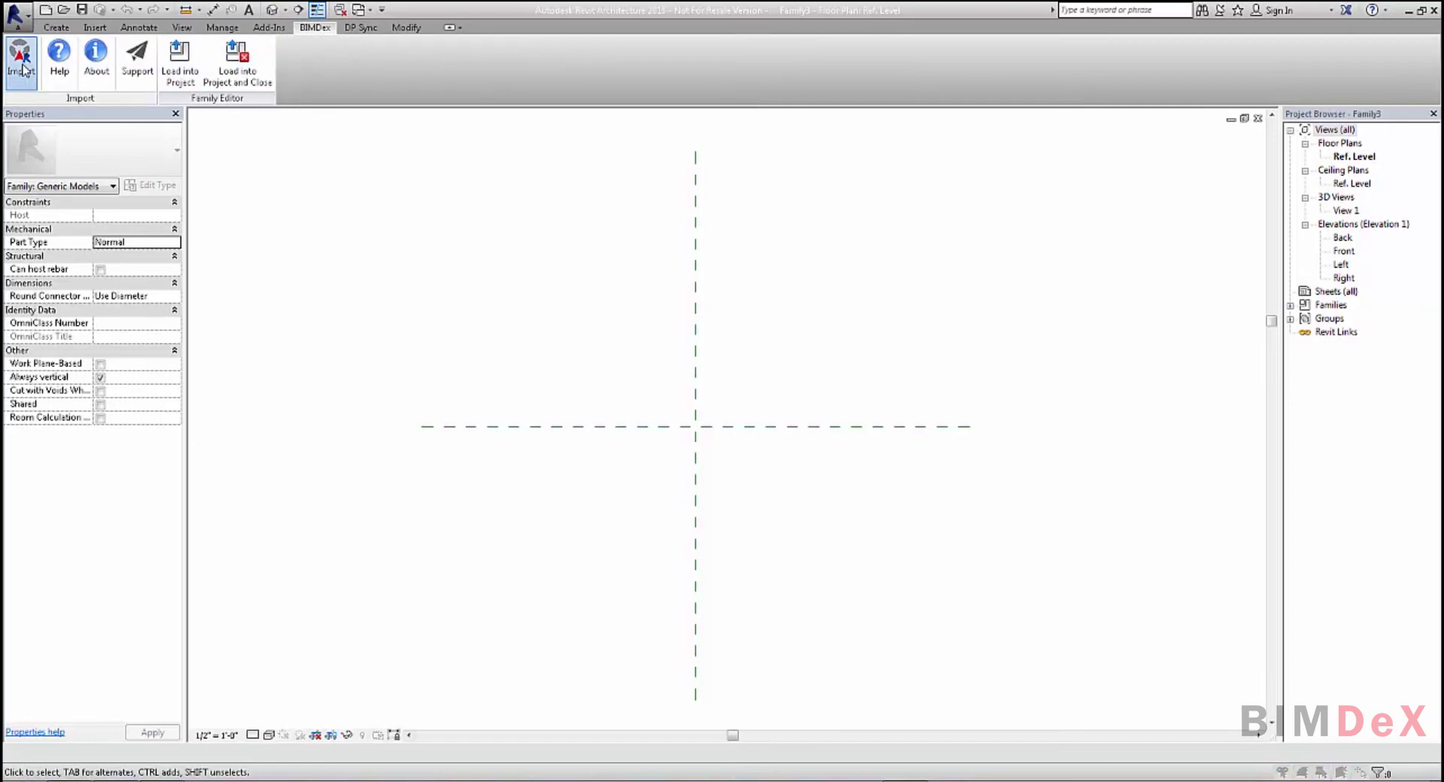
left_click(642, 307)
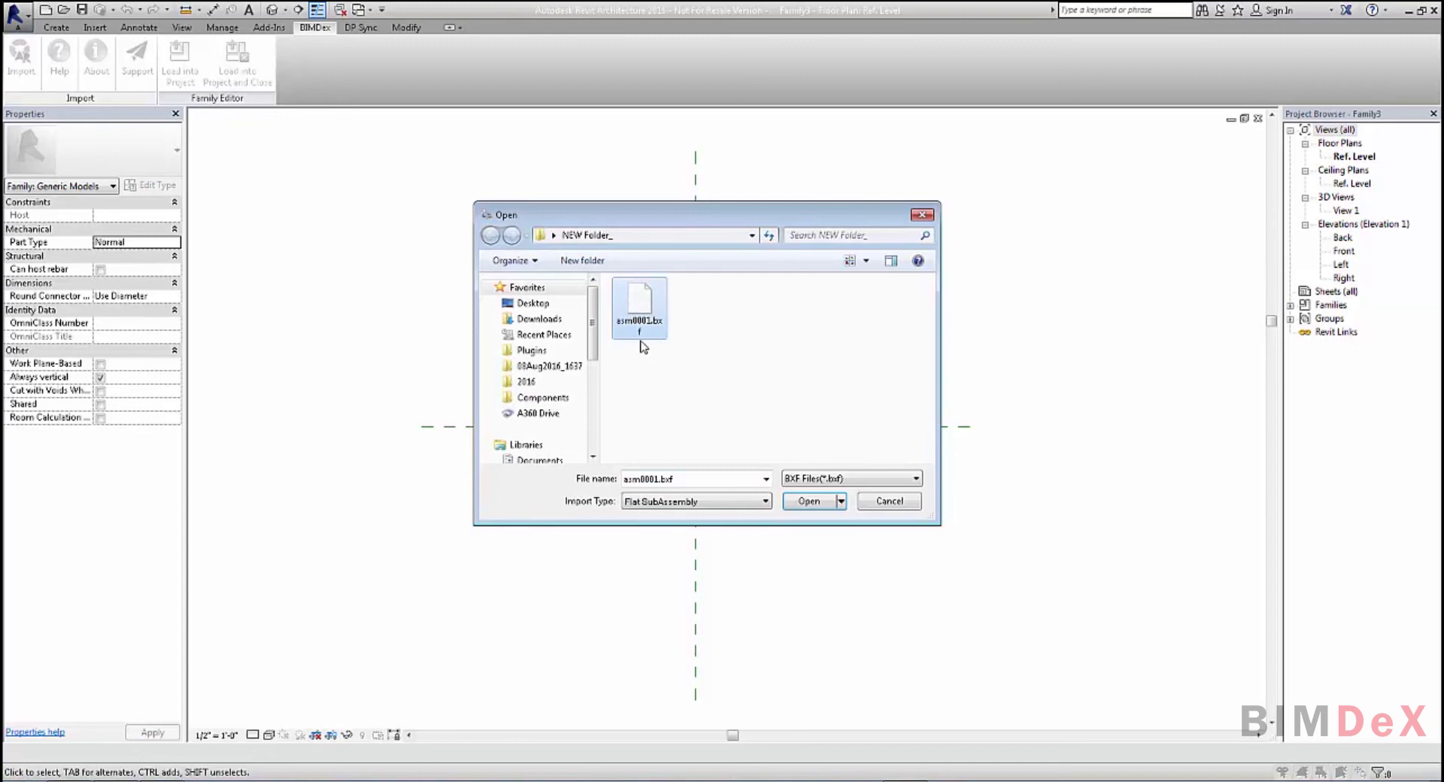
Import asm0001.bxf through BIMDex with Import Type set to Complete Assembly.
left_click(765, 501)
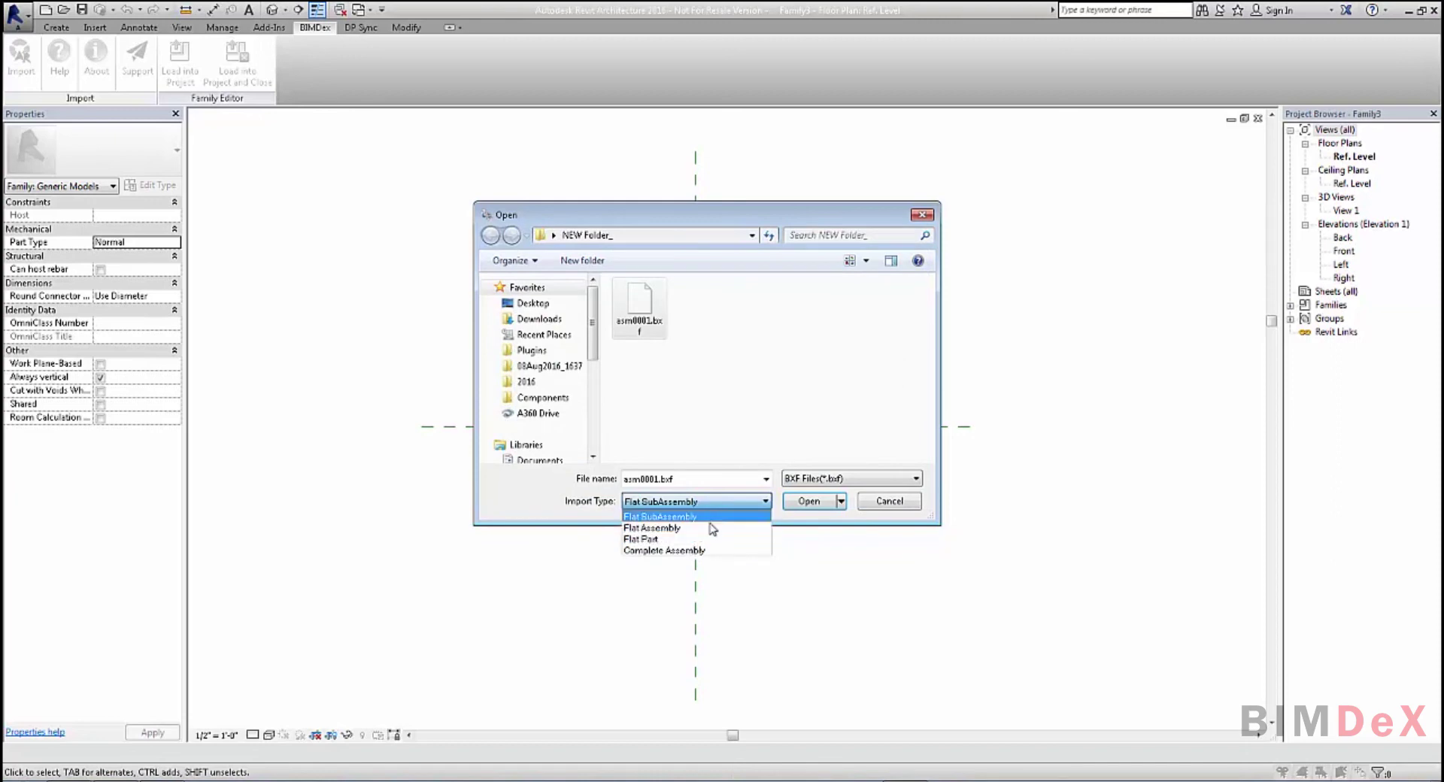
left_click(700, 551)
left_click(810, 508)
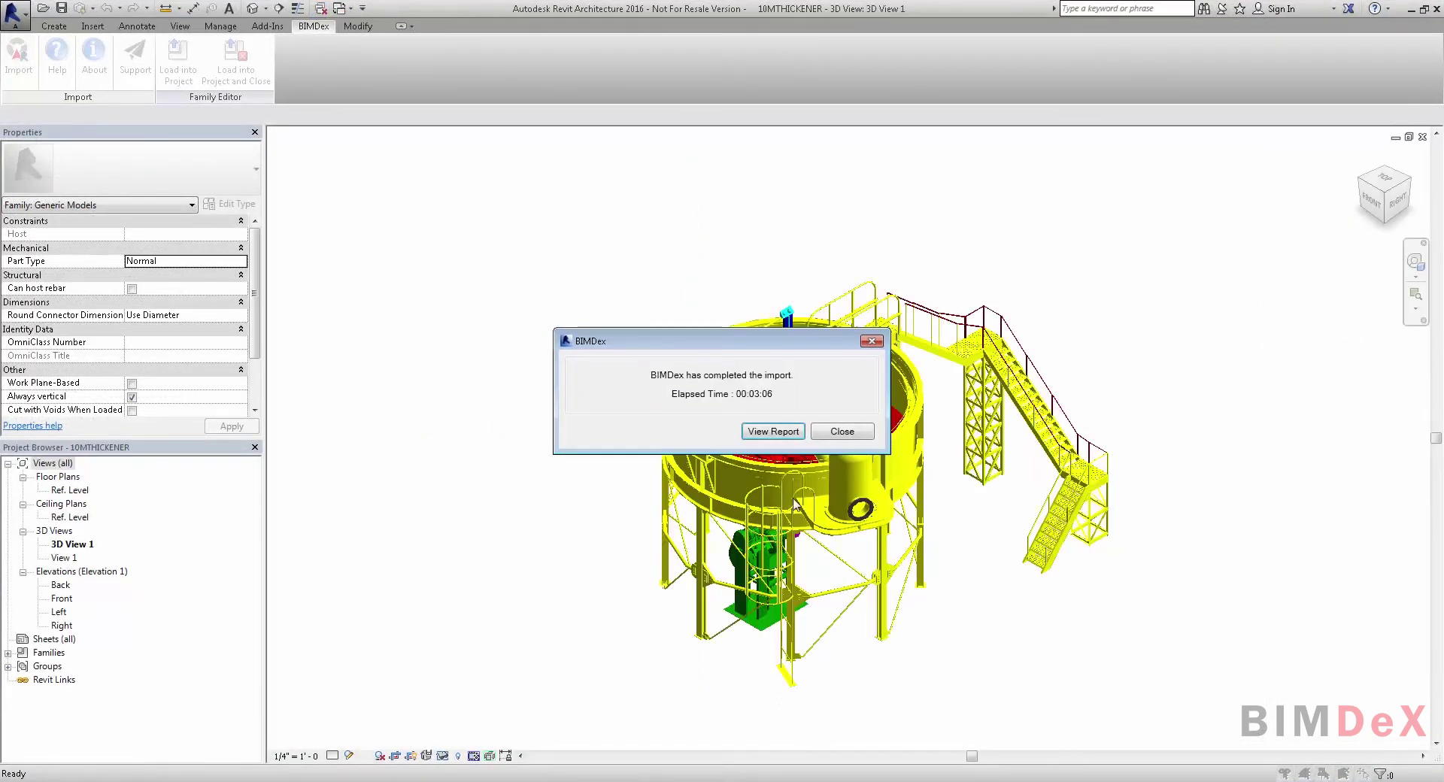
Close the BIMDex completion message, then snap Revit to the right half and Creo to the left.
left_click(848, 436)
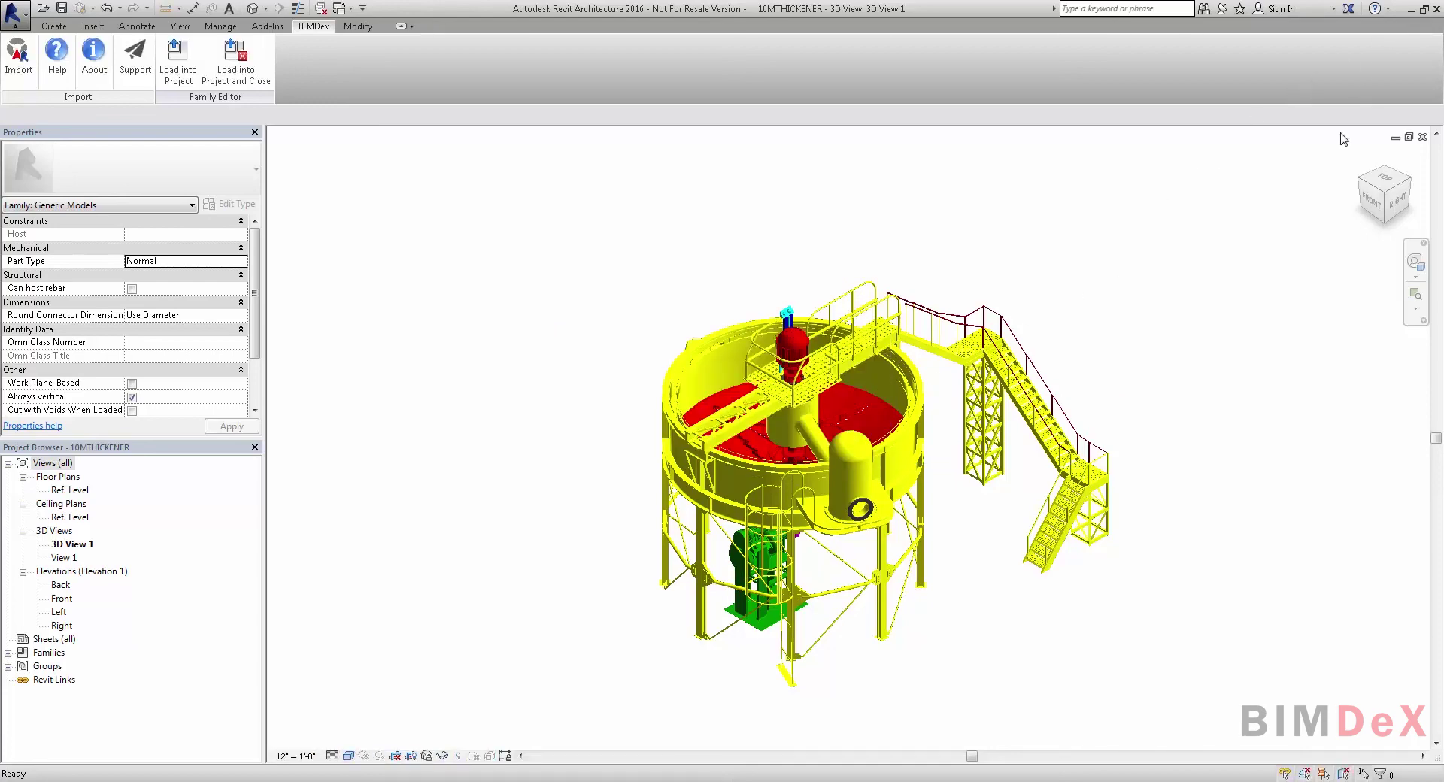
left_click_drag(915, 9, 1443, 25)
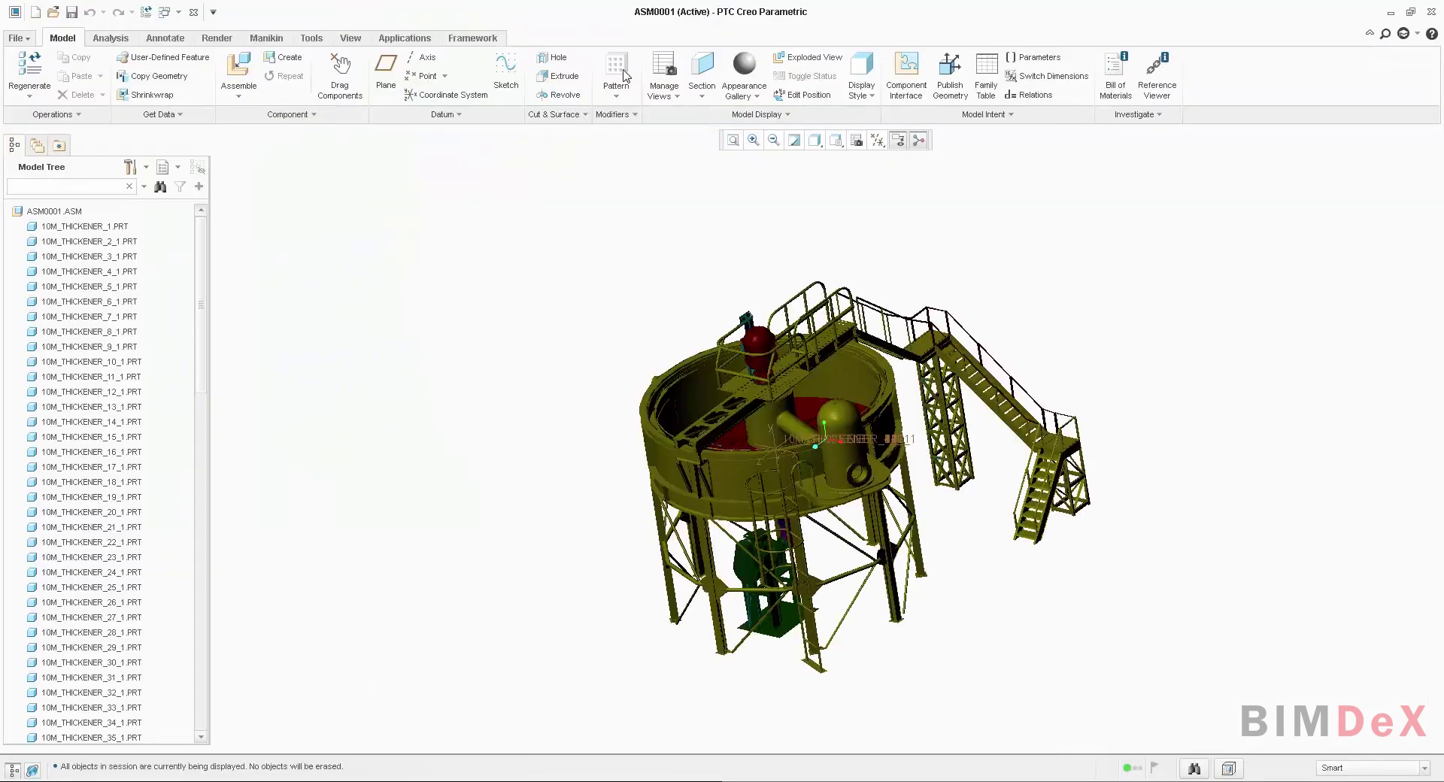
left_click_drag(679, 21, 11, 55)
Orbit the Revit and Creo thickener models to compare them from elevated and isometric angles.
left_click(1142, 394)
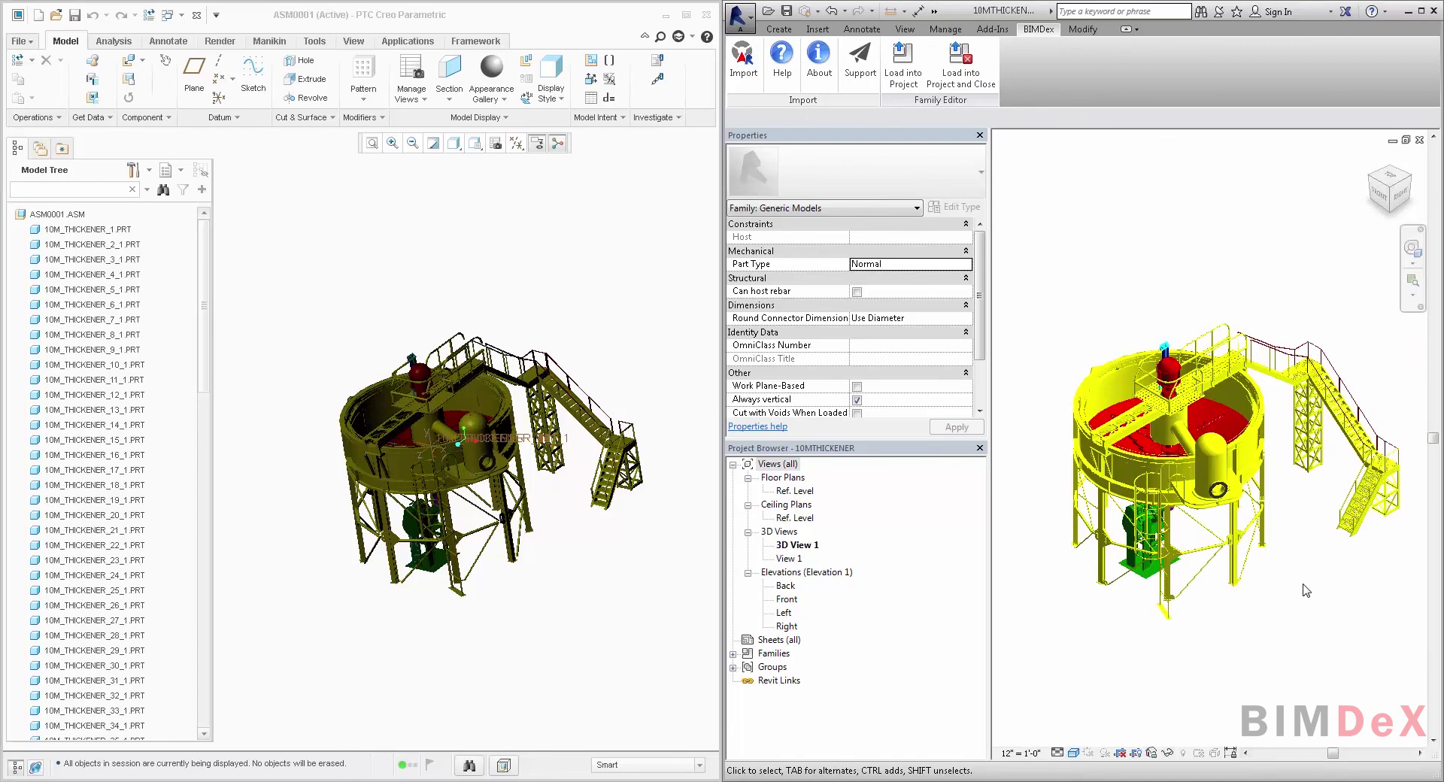
middle_click_drag(1306, 591, 1347, 569, "shift")
middle_click_drag(1261, 595, 986, 708, "shift")
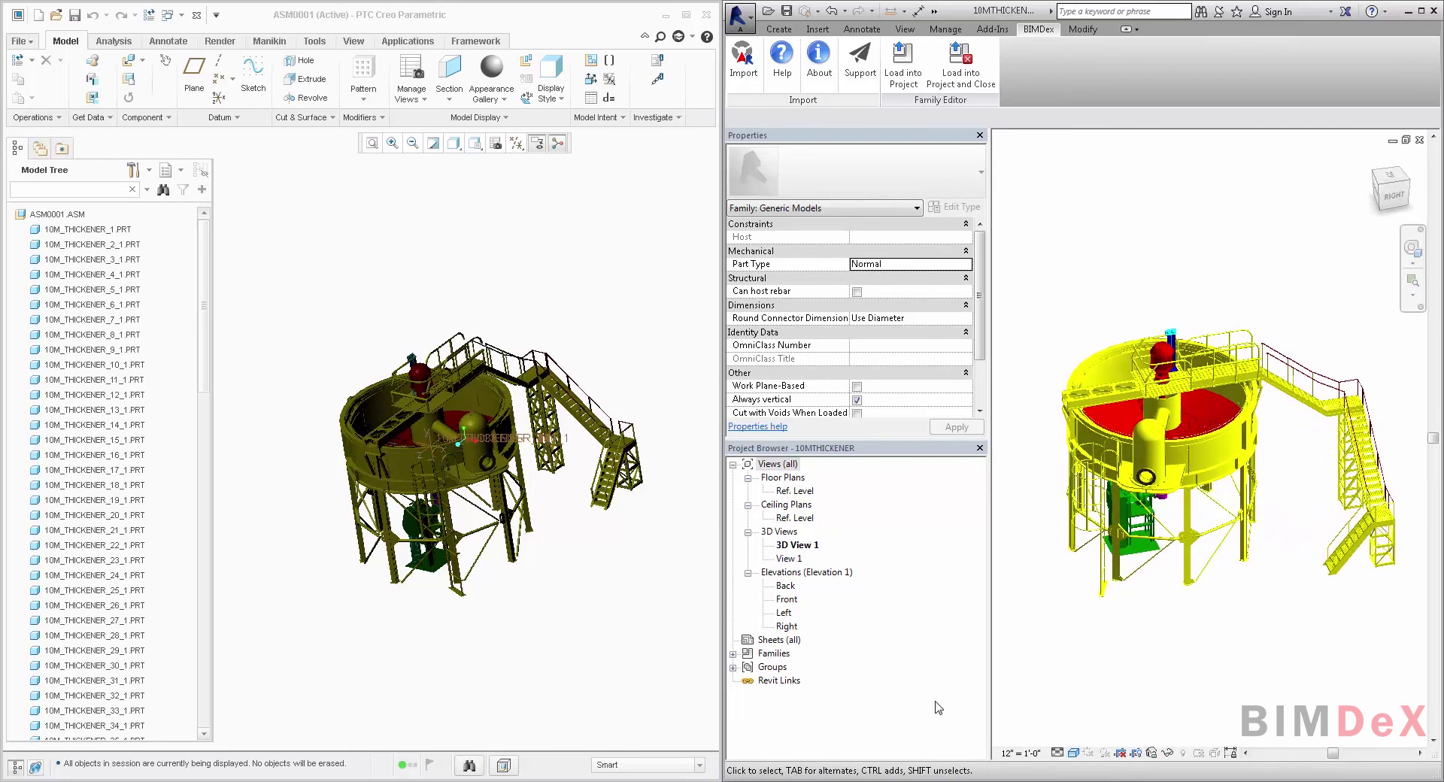
mouse_move(619, 595)
middle_mouse_down()
mouse_move(634, 555)
mouse_move(612, 596)
mouse_move(616, 647)
mouse_move(640, 652)
mouse_move(632, 591)
middle_mouse_up()
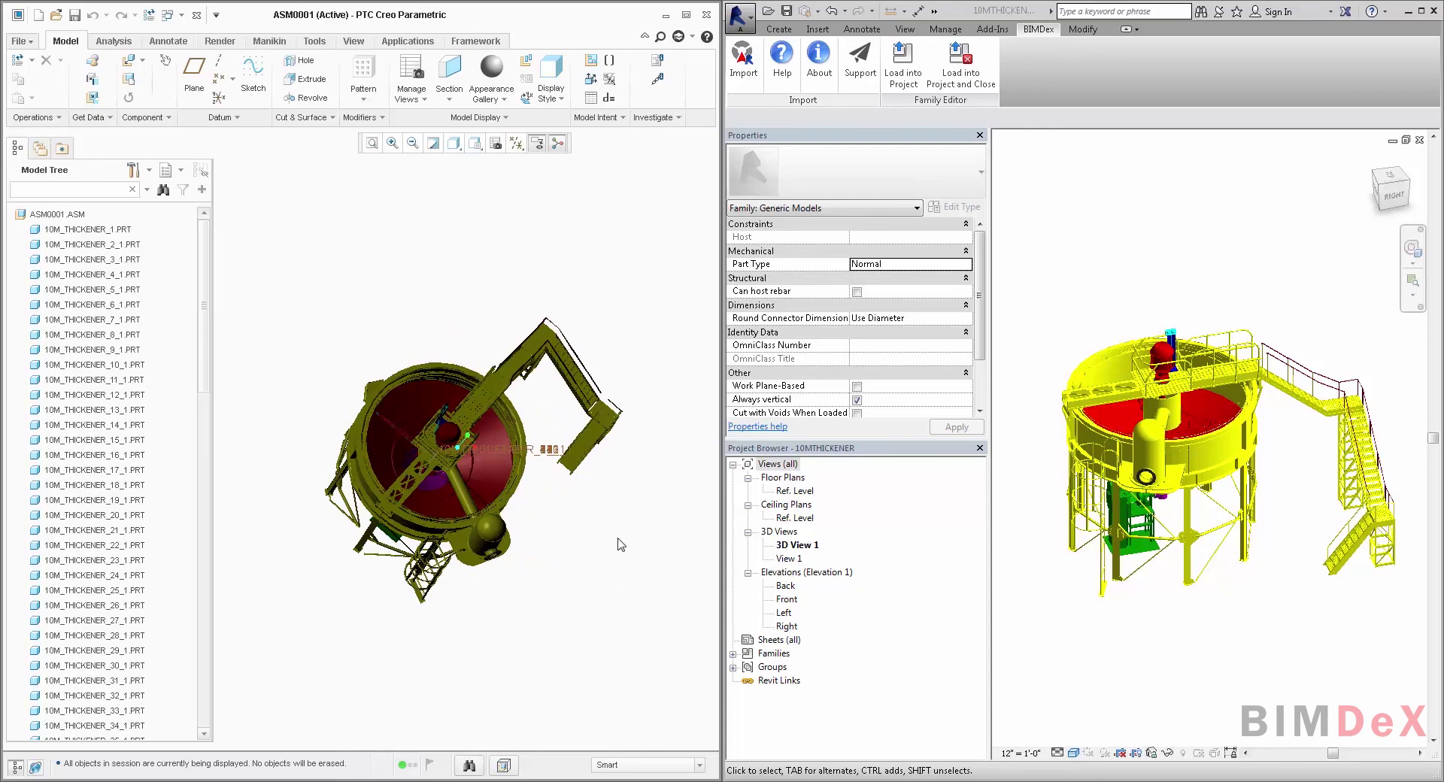
mouse_move(586, 598)
middle_mouse_down()
mouse_move(587, 555)
mouse_move(631, 573)
mouse_move(587, 587)
middle_mouse_up()
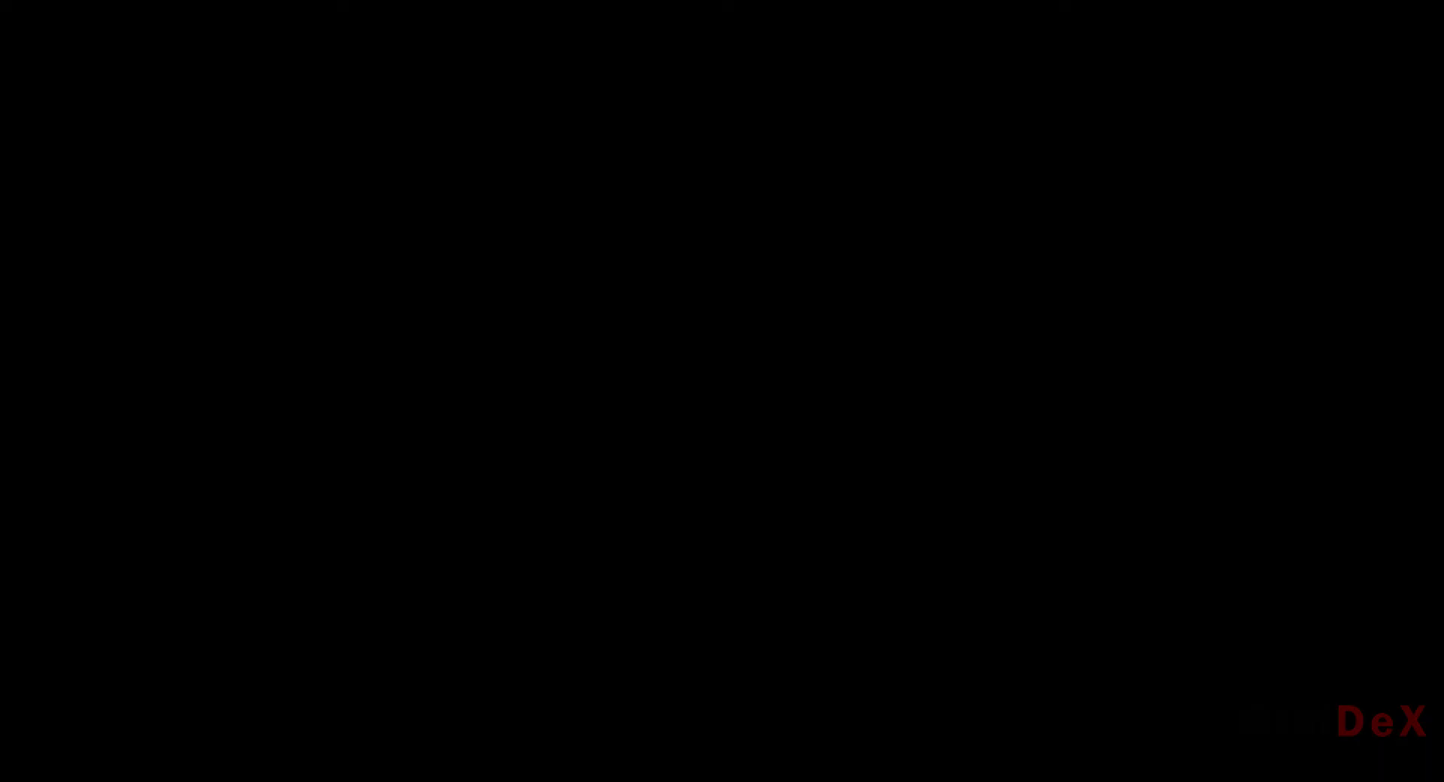